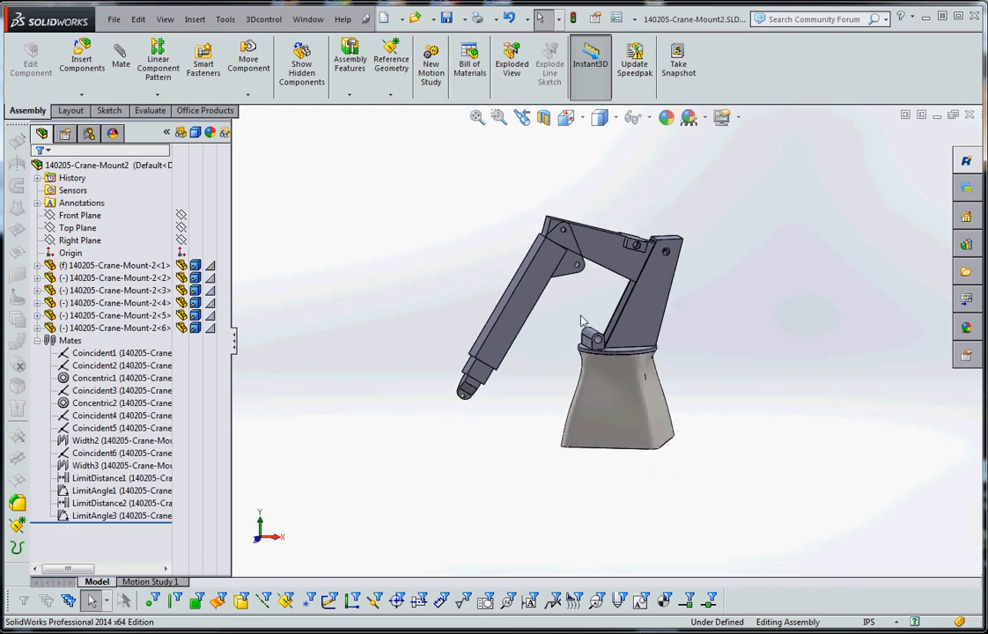
Step: Examine the nested telescoping boom sections of the crane assembly from the open end of the boom
scroll(574, 298, down, 1)
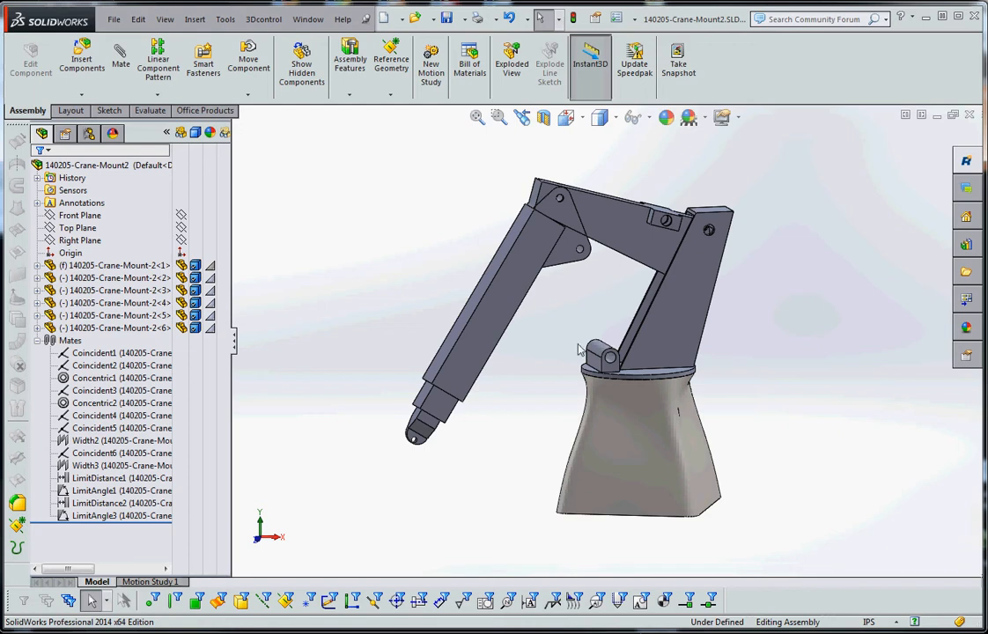
middle_drag(474, 455, 546, 255)
scroll(546, 255, down, 4)
scroll(547, 257, down, 10)
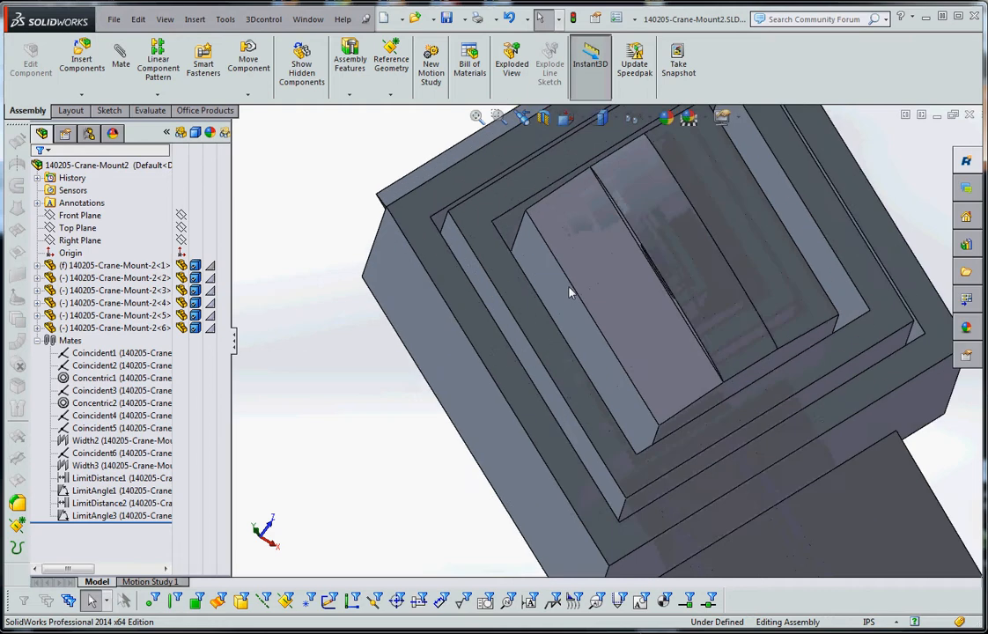
middle_drag(565, 292, 566, 295)
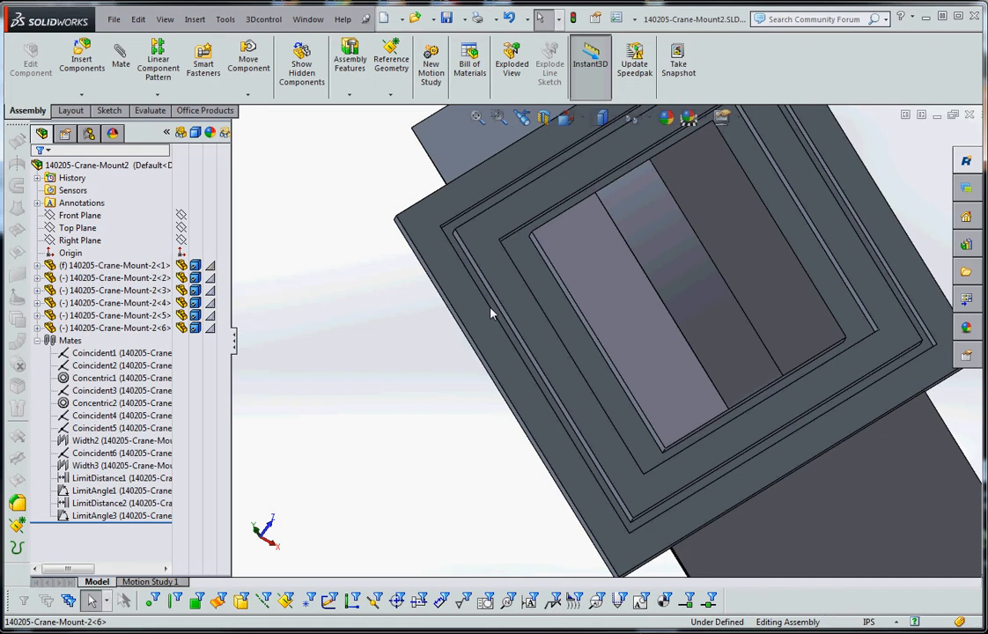
scroll(616, 336, up, 6)
middle_drag(621, 335, 655, 298)
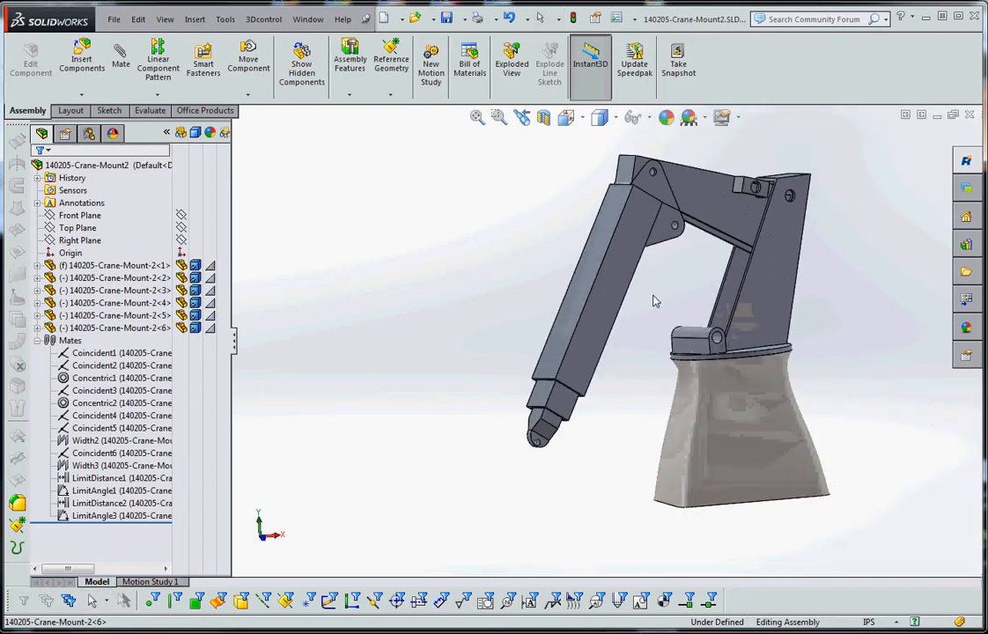
Step: Examine the hinge plate joining the telescoping boom to the horizontal boom and its two pin holes
scroll(655, 298, down, 6)
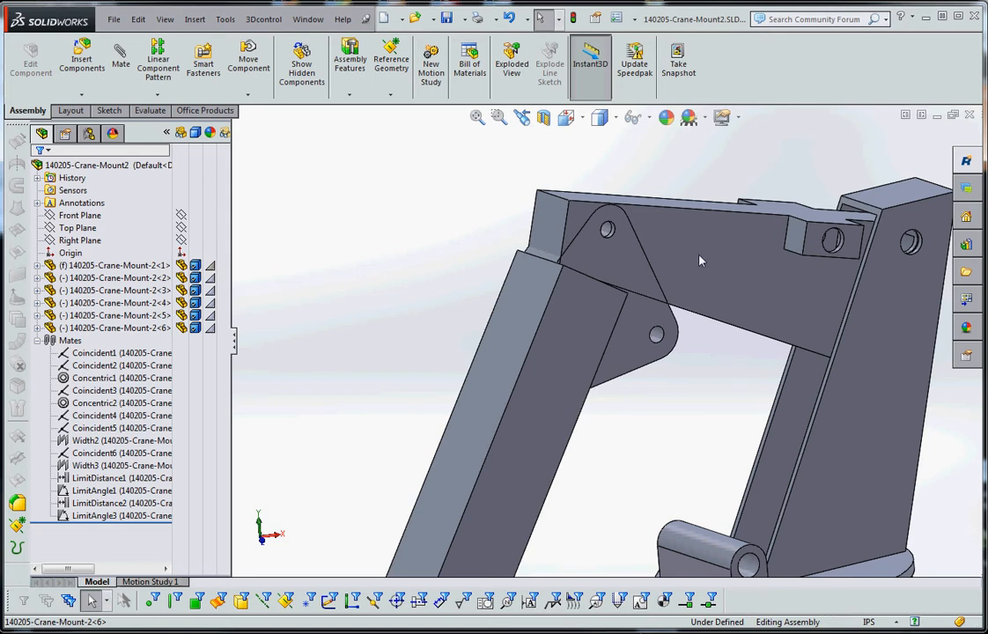
middle_drag(668, 387, 621, 294)
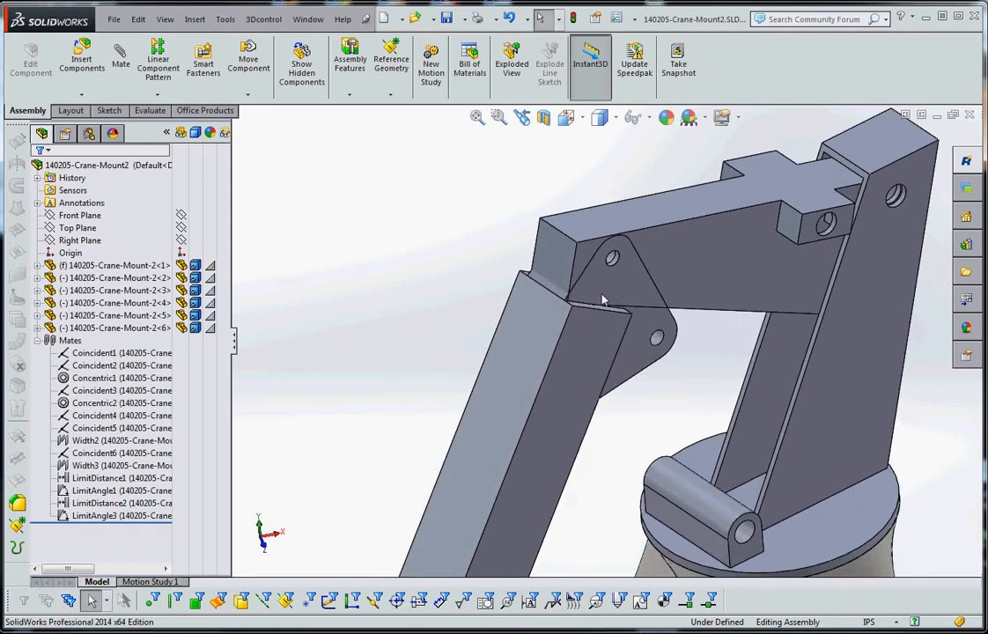
scroll(622, 294, down, 5)
scroll(634, 418, up, 3)
click(558, 406)
drag(558, 406, 574, 347)
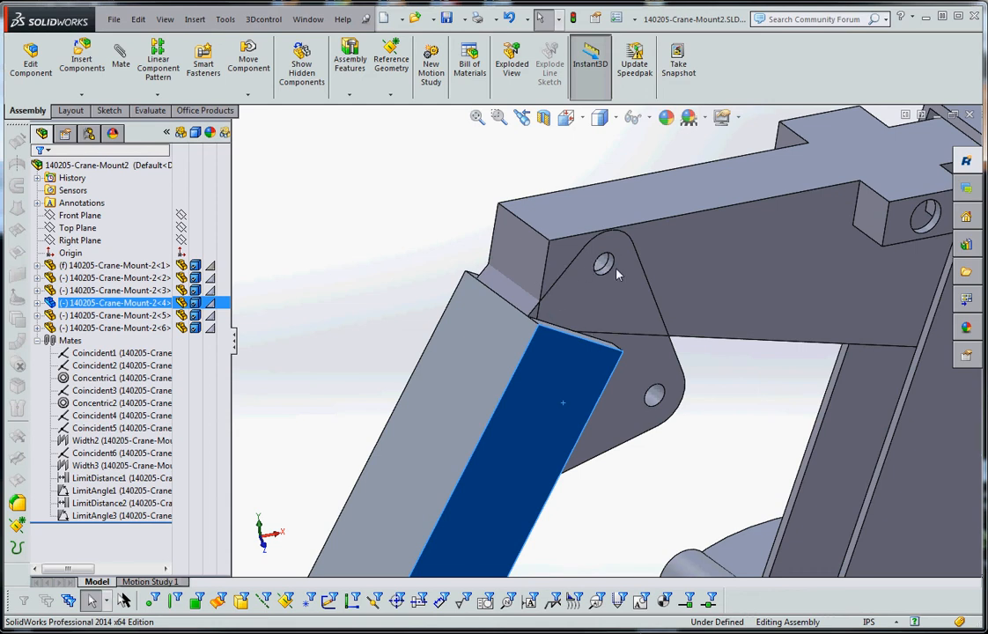
click(723, 401)
Step: Examine the horizontal boom's cylinder support block and the pin holes near the vertical support
scroll(723, 401, up, 5)
scroll(687, 287, down, 10)
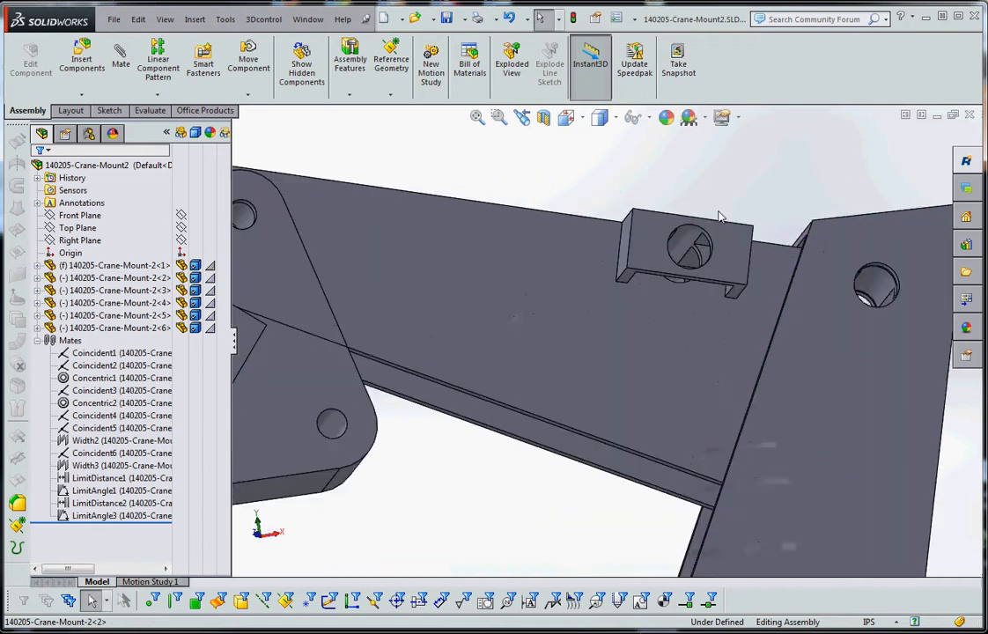
scroll(640, 286, up, 3)
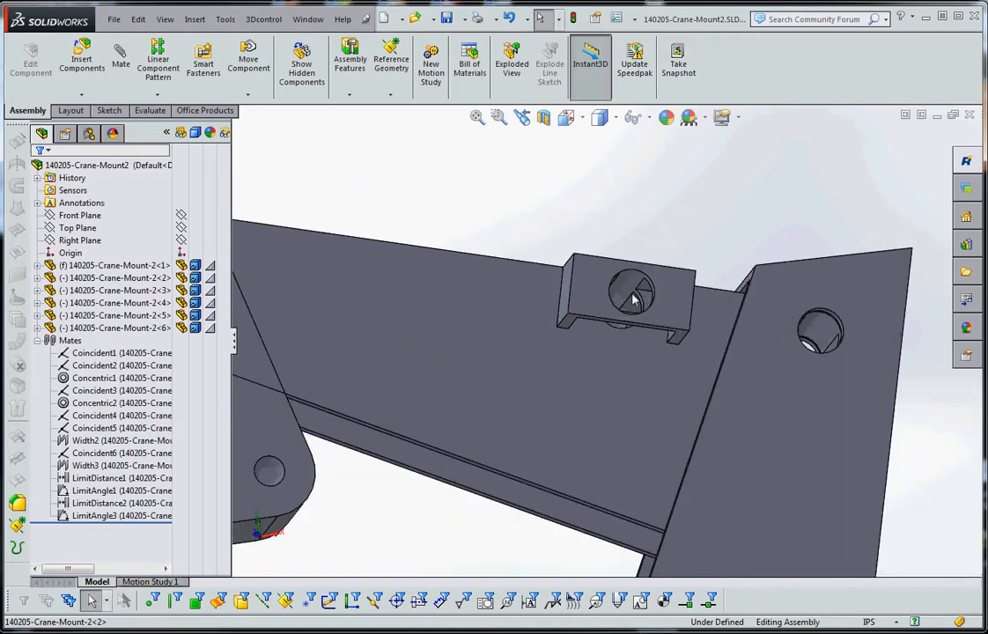
scroll(631, 293, down, 5)
middle_drag(608, 380, 597, 411)
scroll(597, 415, up, 4)
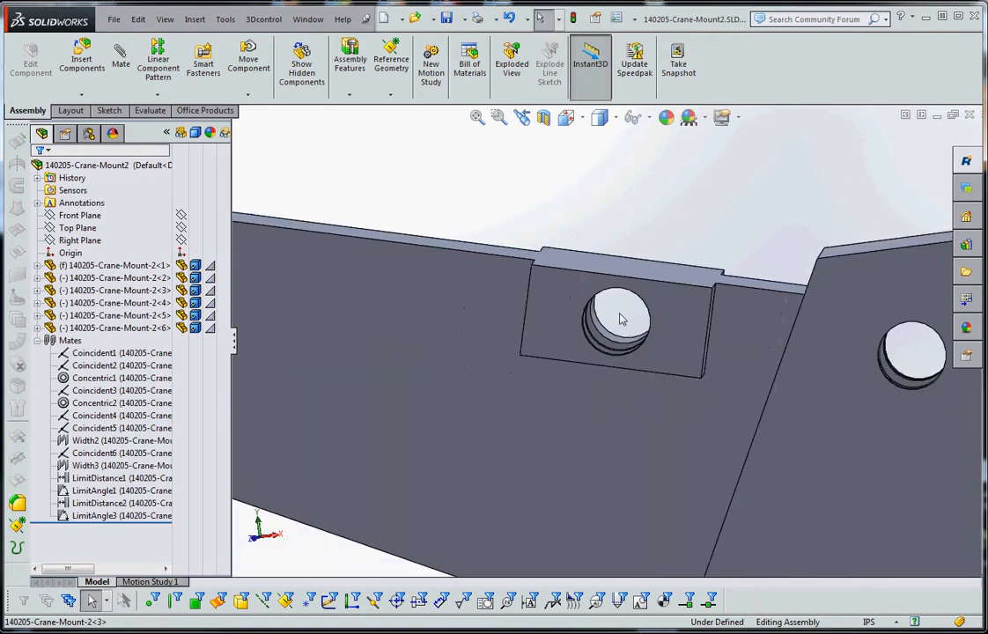
scroll(620, 349, up, 4)
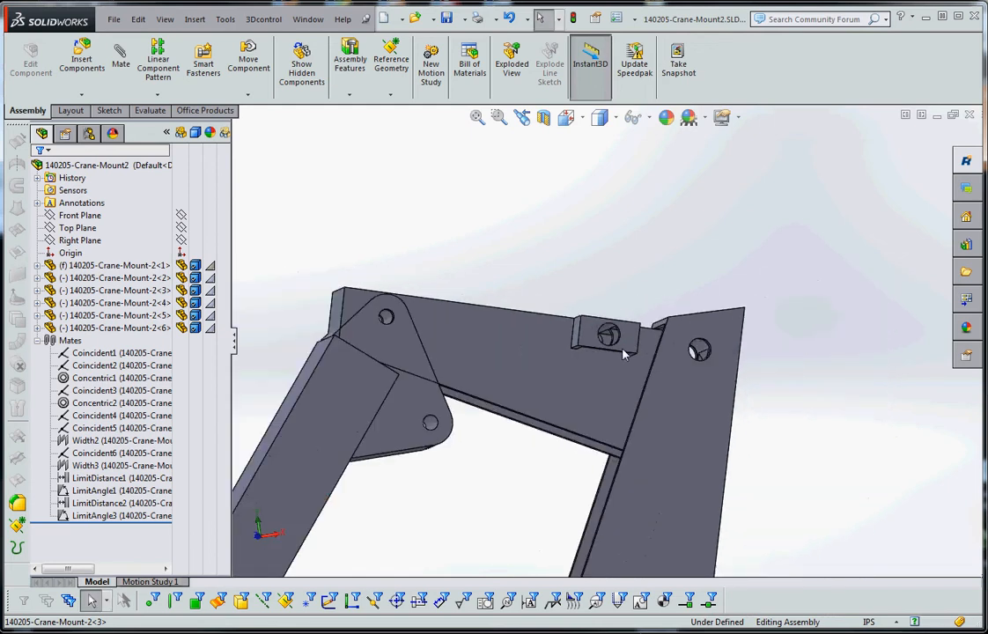
scroll(584, 391, up, 6)
scroll(579, 384, down, 2)
scroll(581, 389, down, 1)
middle_drag(582, 391, 613, 409)
scroll(608, 356, up, 3)
scroll(608, 357, down, 3)
scroll(590, 284, down, 2)
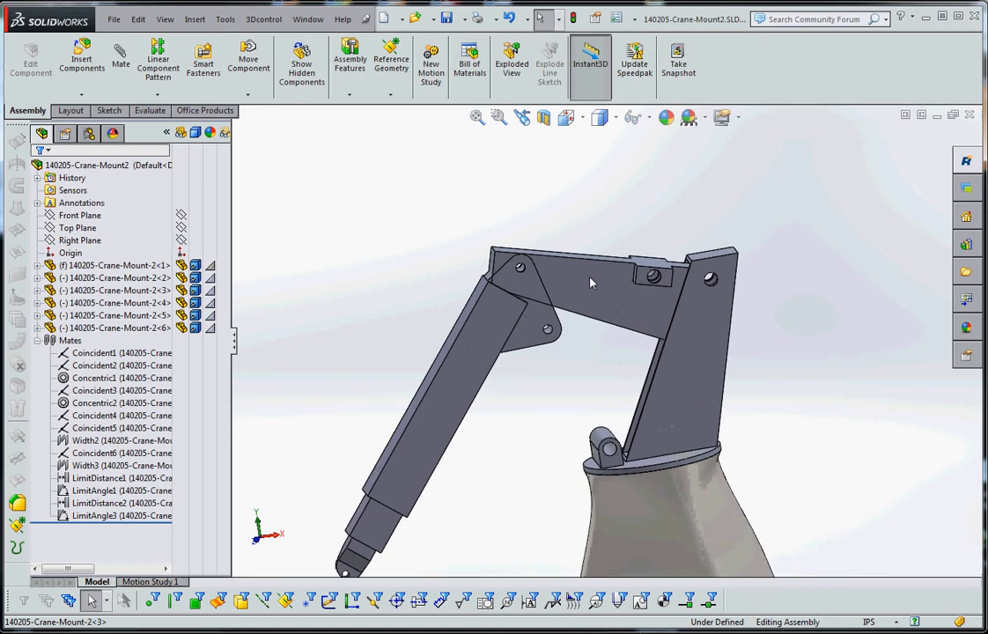
Step: Open the horizontal boom's part from the assembly, declining the auto-saved version
right_click(590, 282)
click(599, 221)
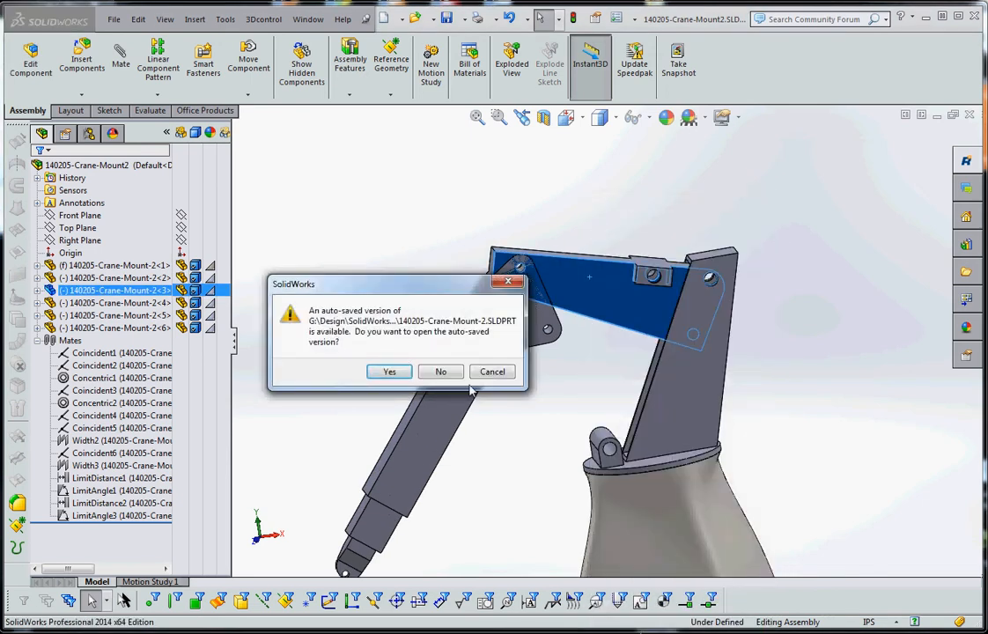
click(436, 374)
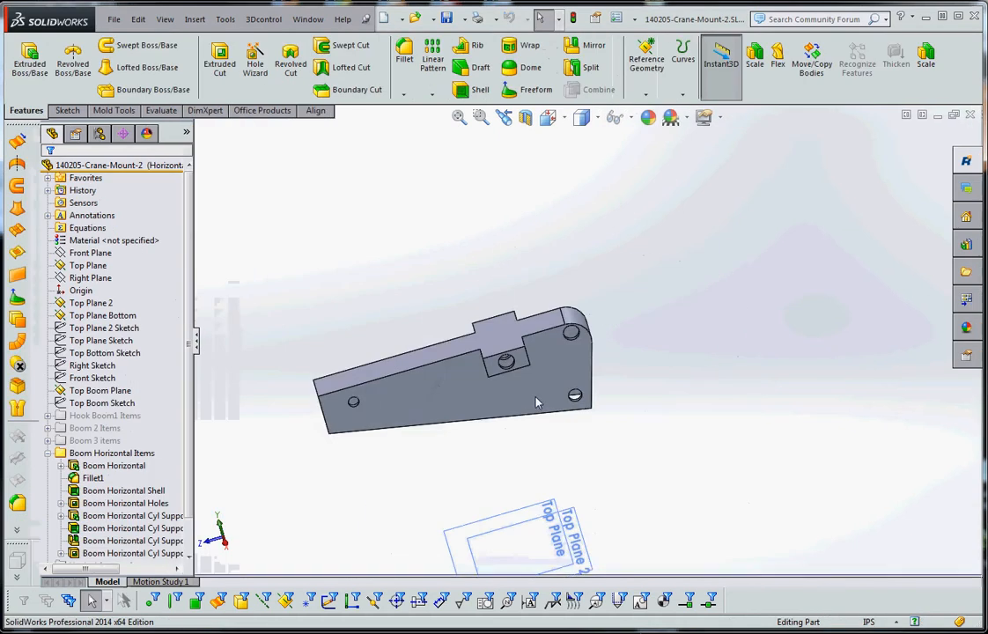
Step: Edit Right Sketch and set the height of the cylinder support rectangle to 6 in
middle_drag(521, 391, 516, 300)
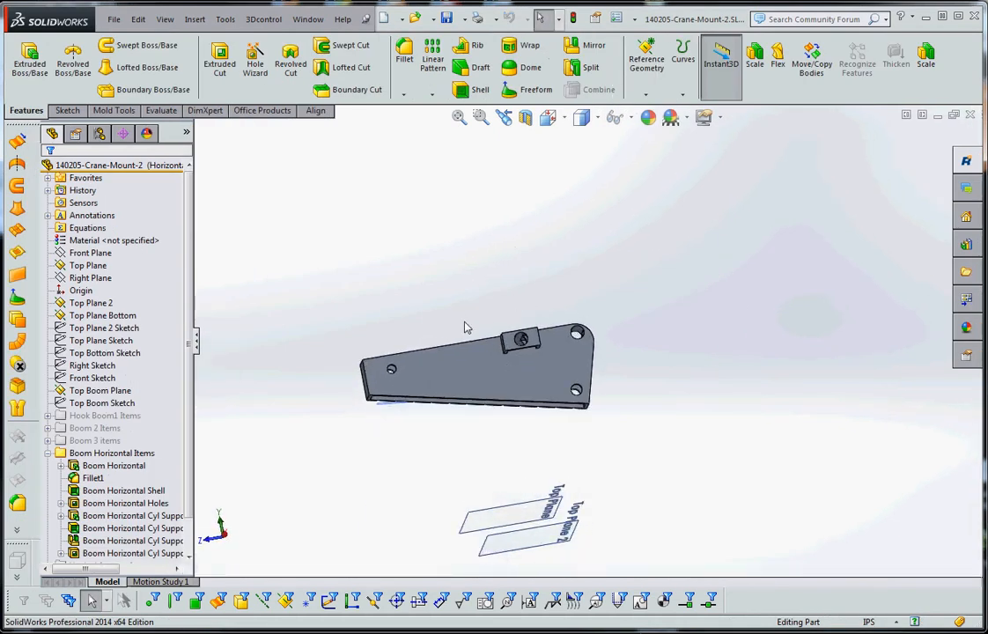
scroll(465, 324, up, 3)
scroll(514, 363, down, 4)
scroll(537, 359, down, 3)
scroll(596, 363, up, 2)
scroll(638, 369, down, 1)
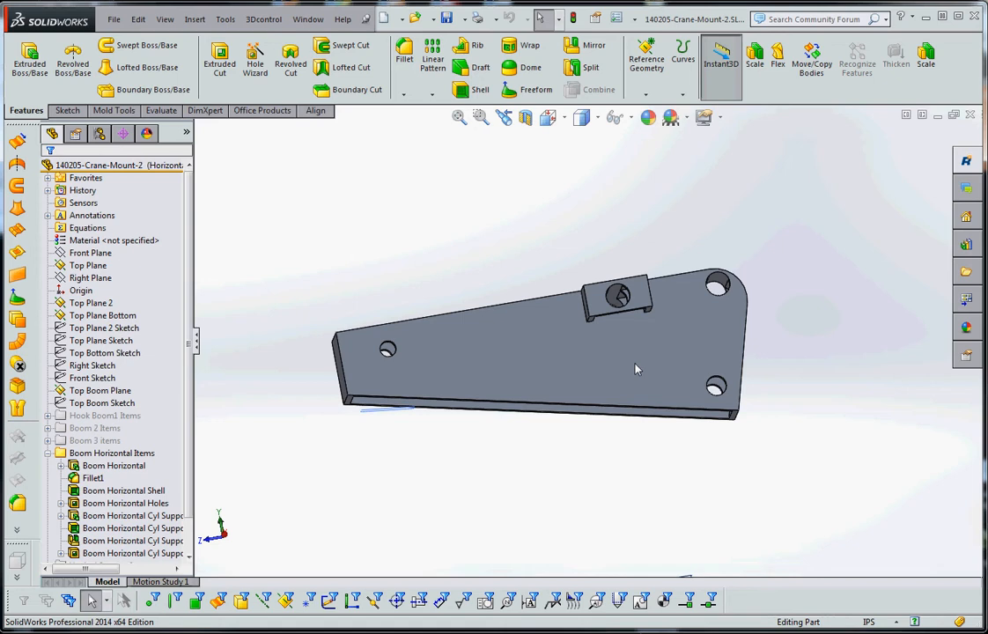
click(88, 366)
right_click(86, 373)
click(99, 335)
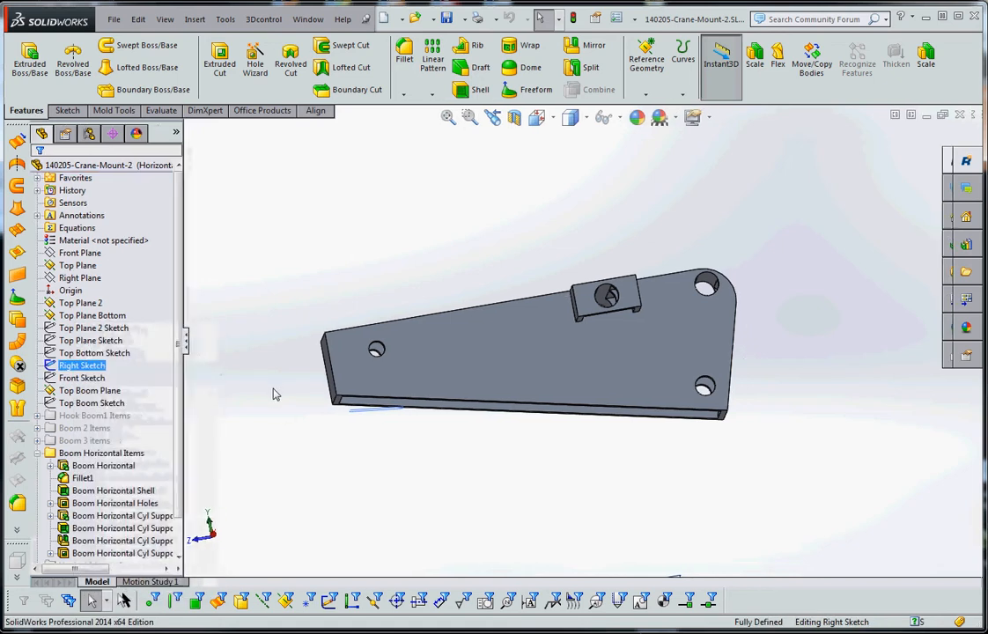
scroll(425, 430, up, 3)
scroll(568, 323, down, 6)
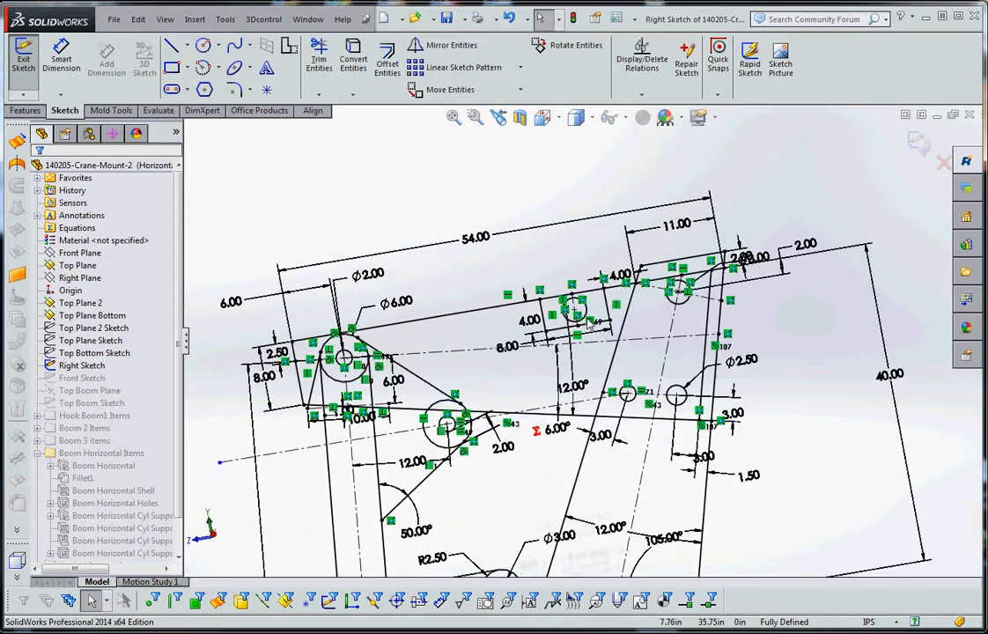
scroll(568, 324, down, 3)
click(392, 332)
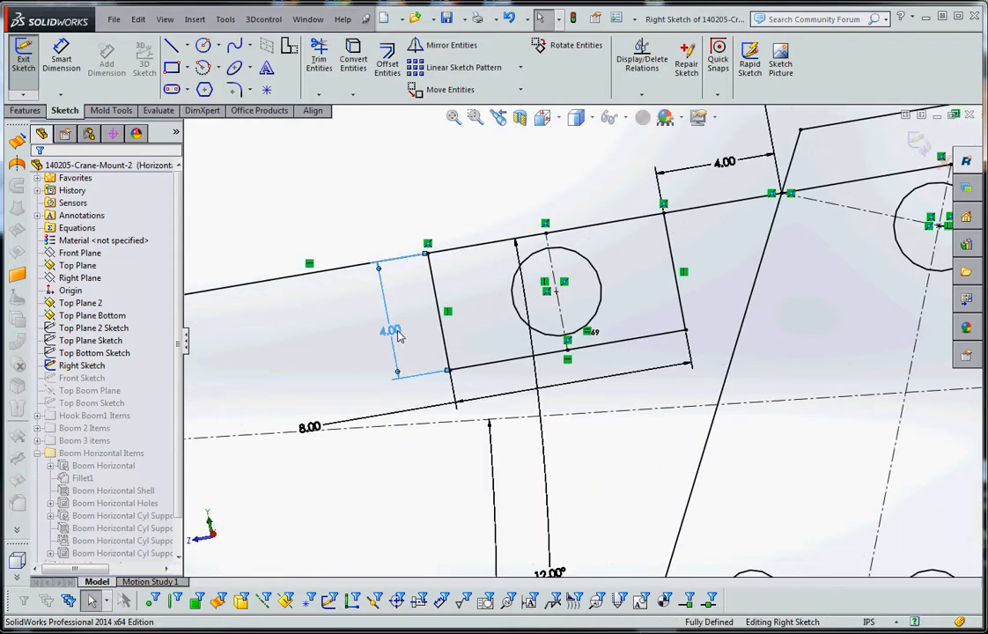
double_click(398, 332)
text(6)
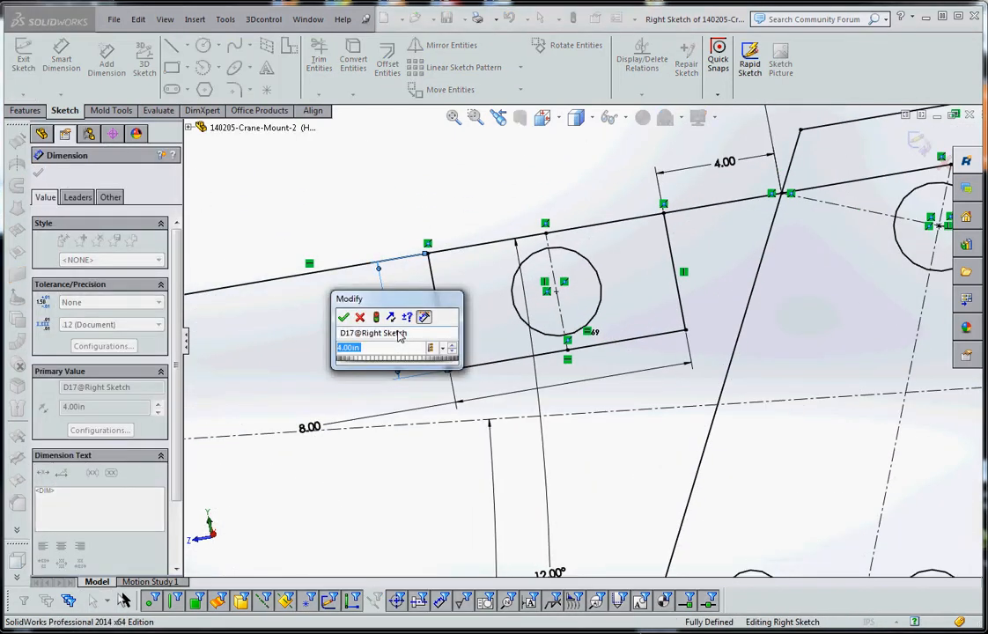
key(Return)
scroll(585, 345, up, 3)
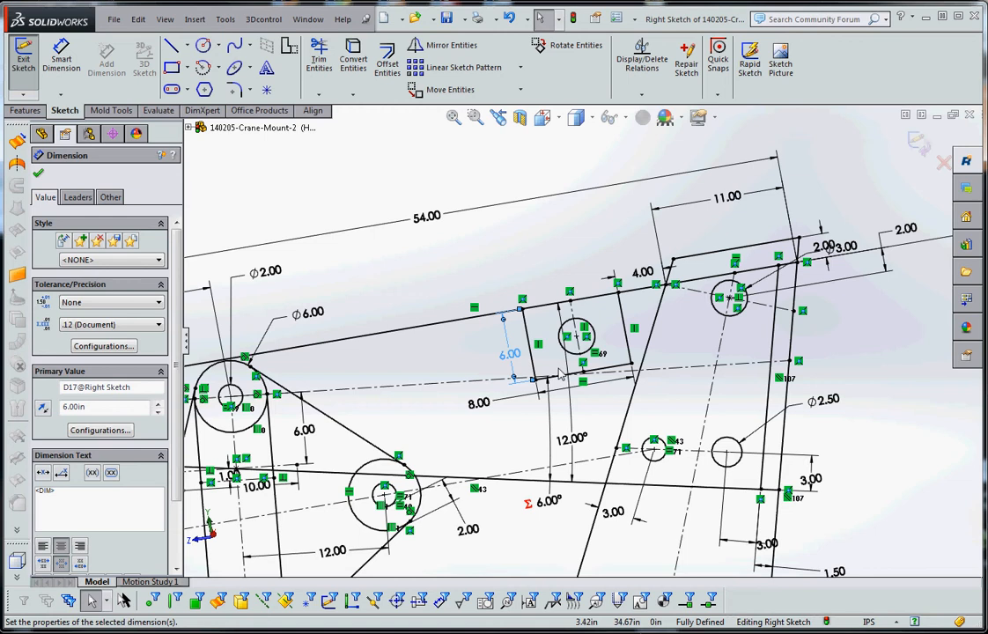
Step: Rebuild the part to apply the sketch change and inspect the cylinder support block and the rounded corner's hole
click(525, 269)
scroll(773, 311, up, 2)
scroll(722, 306, down, 4)
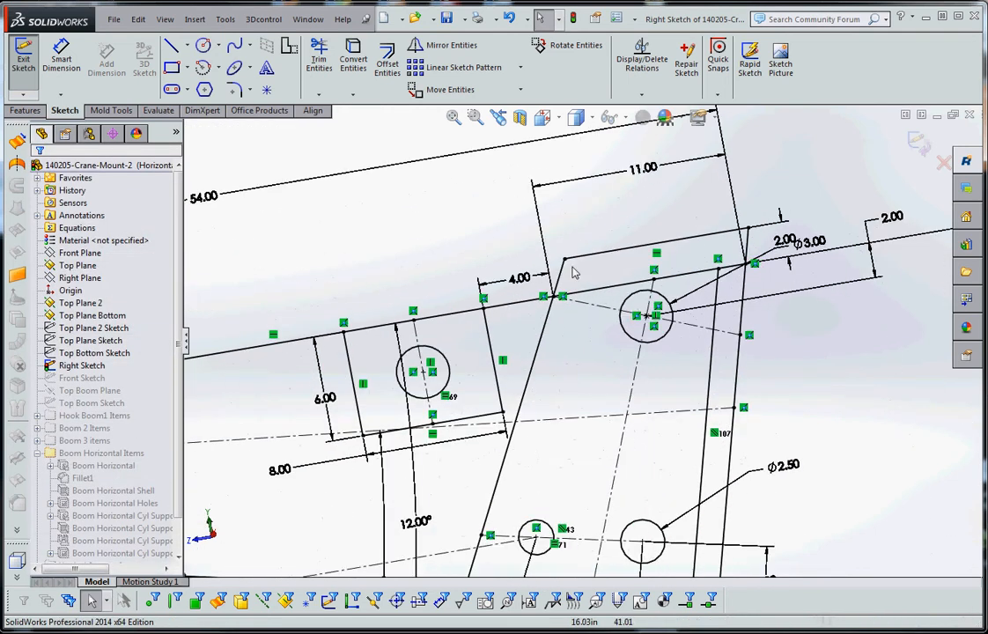
scroll(467, 234, up, 2)
click(572, 19)
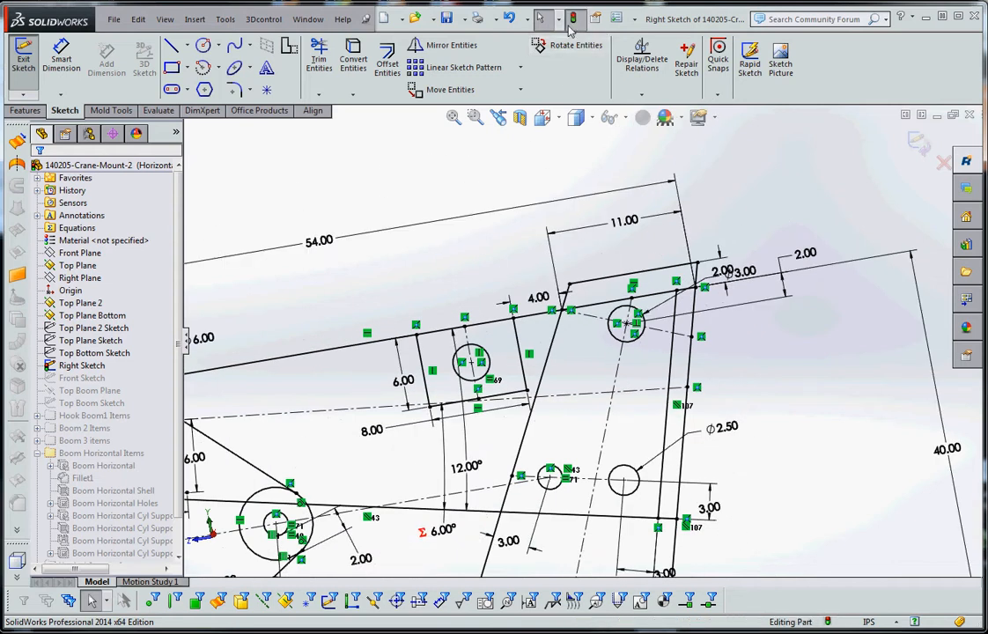
scroll(589, 361, up, 3)
middle_drag(573, 371, 599, 381)
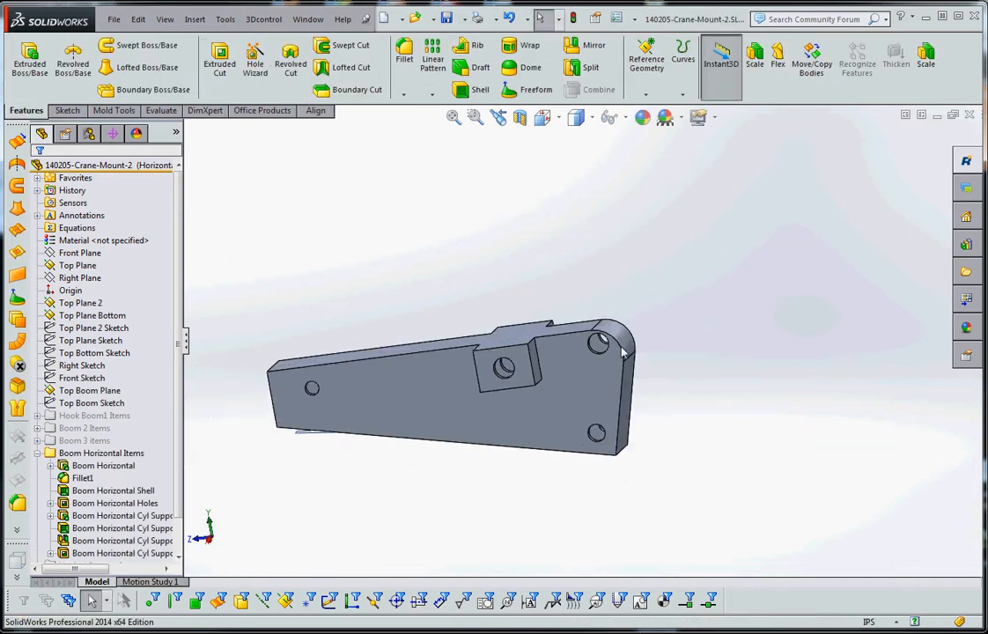
scroll(600, 353, down, 6)
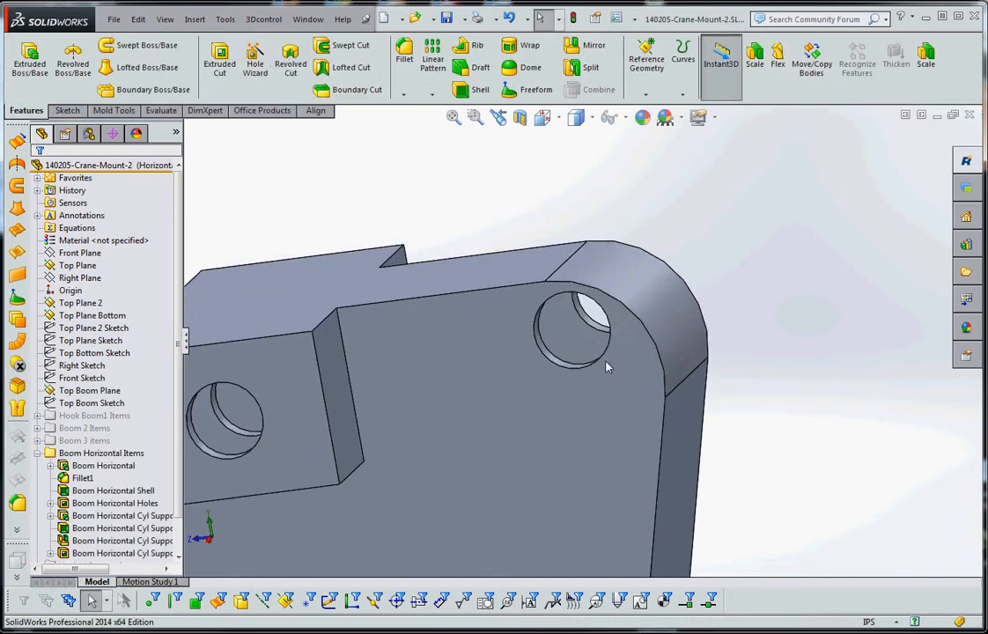
scroll(581, 380, up, 6)
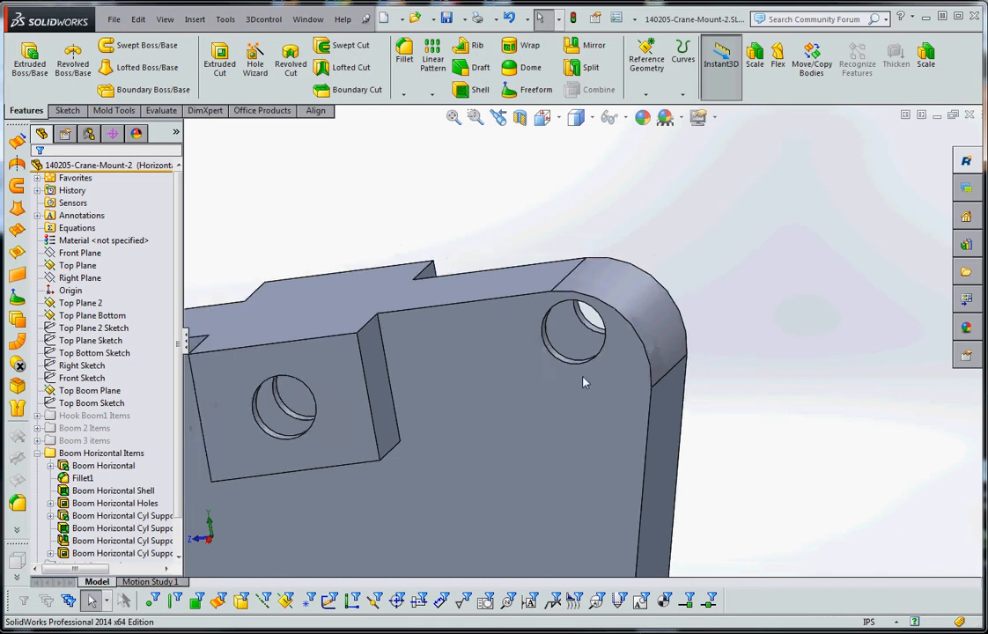
scroll(584, 378, up, 1)
middle_drag(597, 374, 601, 382)
scroll(602, 379, down, 4)
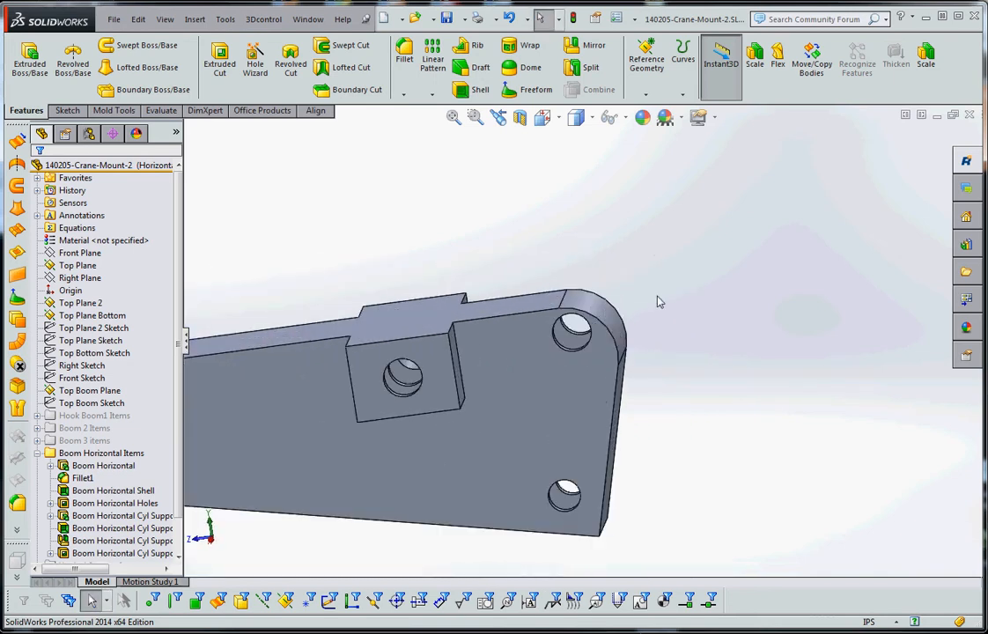
Step: Reopen Right Sketch to check the geometry around the 3.00 diameter pivot hole, and leave it by rebuilding
right_click(107, 361)
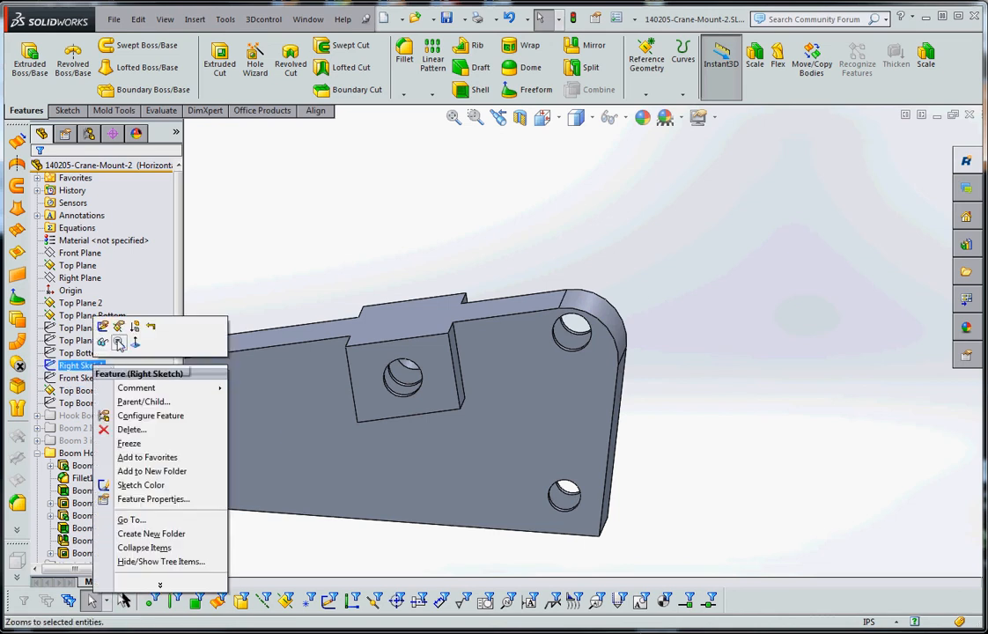
click(102, 326)
scroll(586, 339, up, 3)
scroll(601, 305, down, 5)
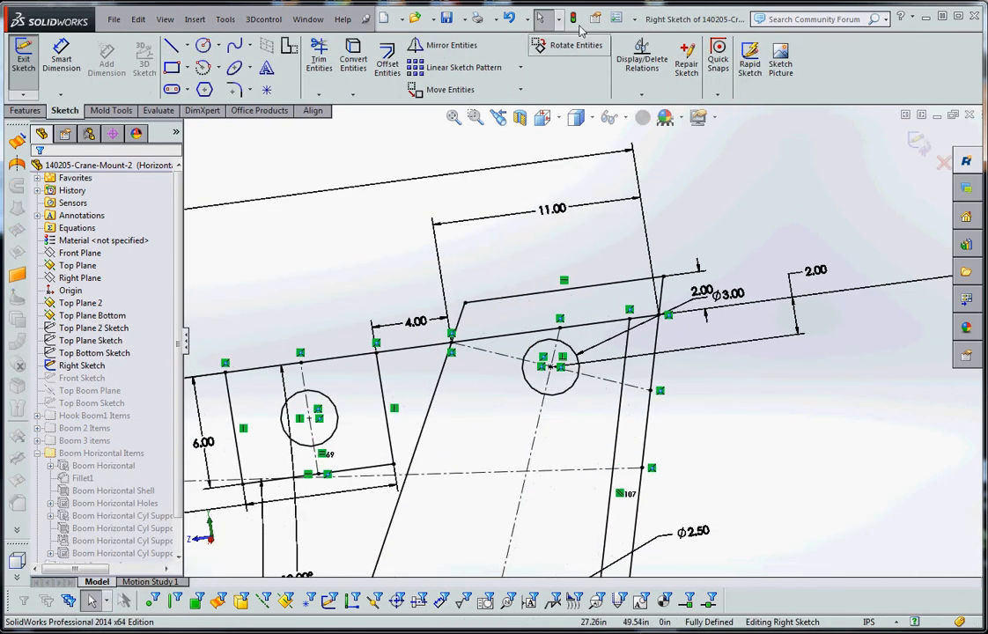
click(573, 19)
scroll(588, 354, up, 3)
scroll(619, 360, up, 3)
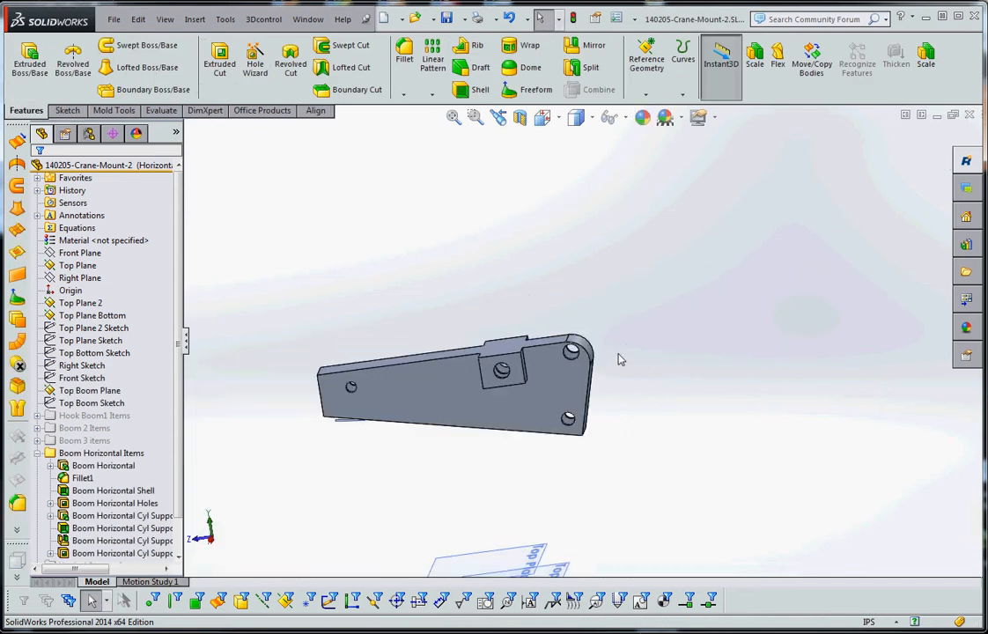
Step: Examine the features in Boom Horizontal Items, including the cylinder support and Fillet1, on the model
scroll(618, 327, down, 3)
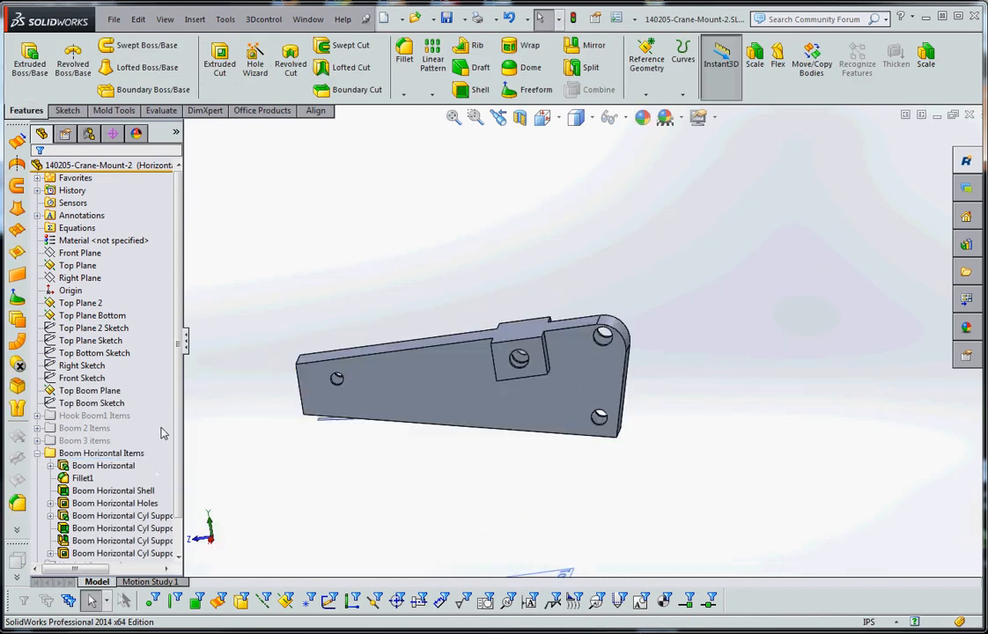
scroll(172, 459, down, 1)
scroll(172, 460, down, 1)
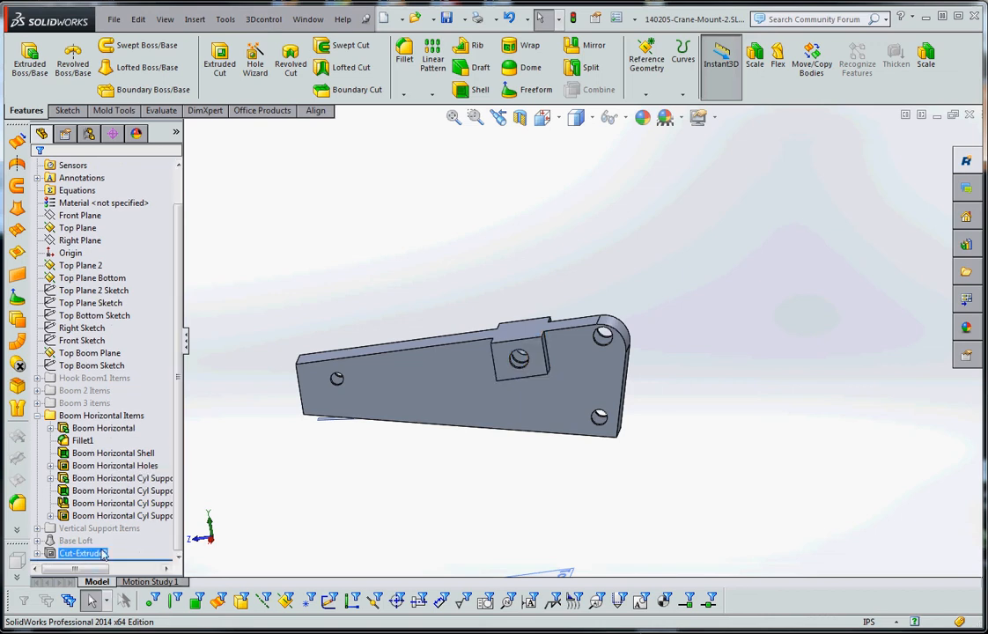
middle_drag(337, 479, 381, 395)
scroll(563, 378, up, 3)
scroll(430, 378, down, 6)
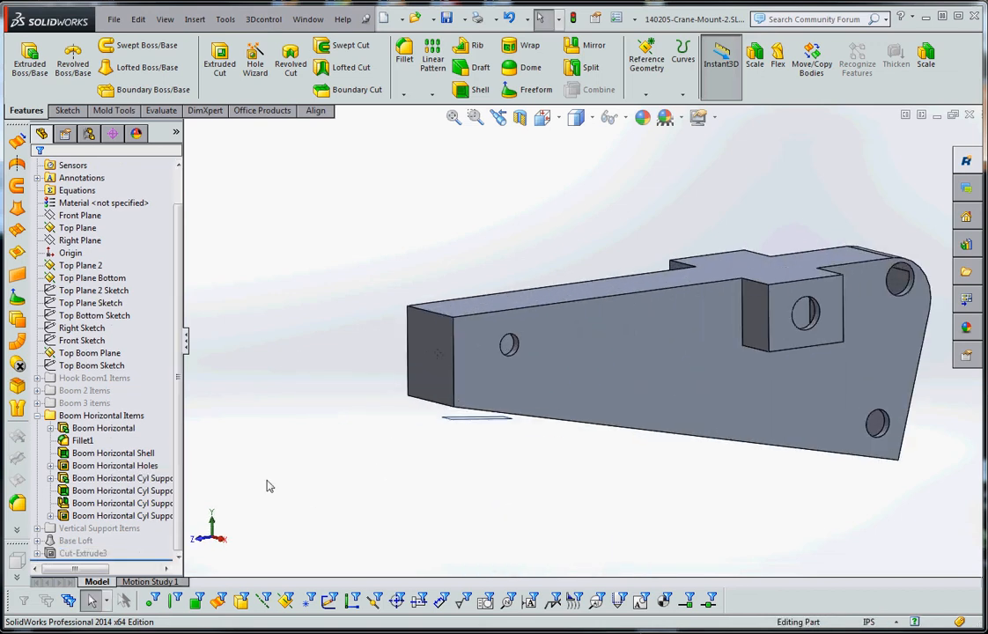
click(119, 478)
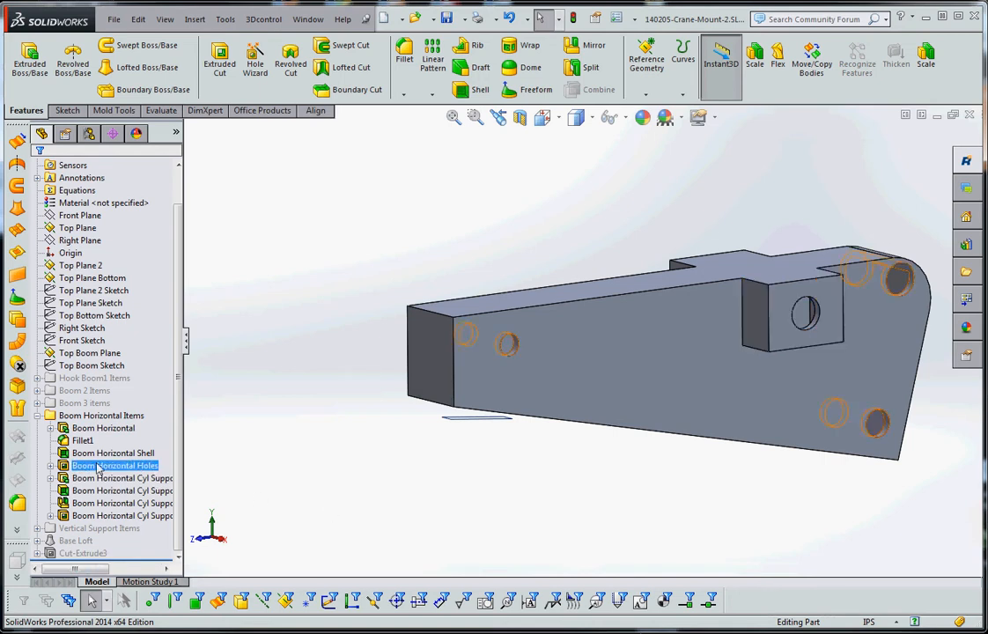
click(81, 440)
middle_drag(454, 489, 376, 517)
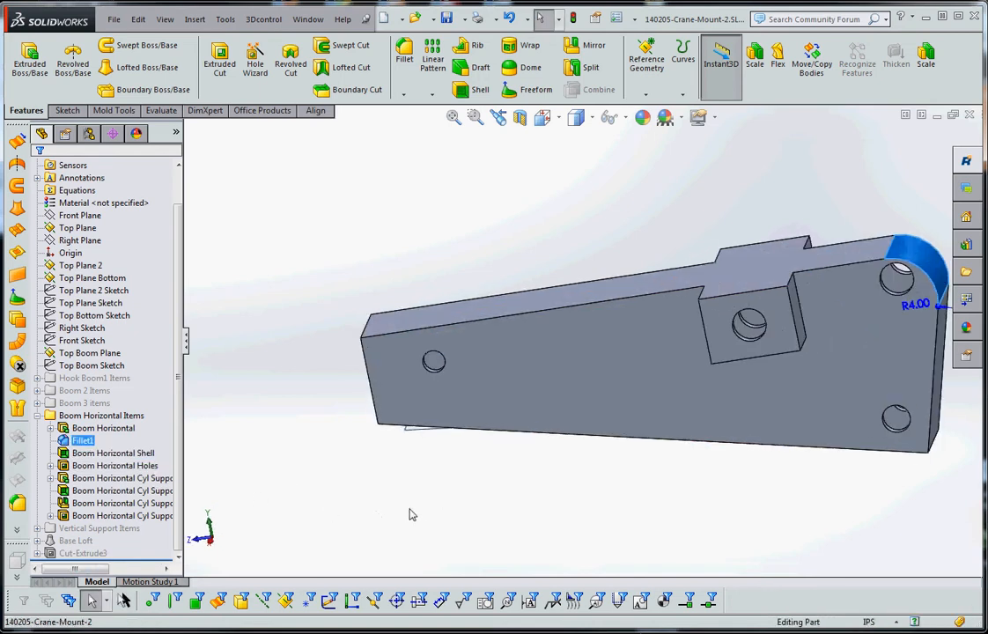
Step: Unsuppress the Cut-Extrude3 feature in the horizontal boom configuration
key(f)
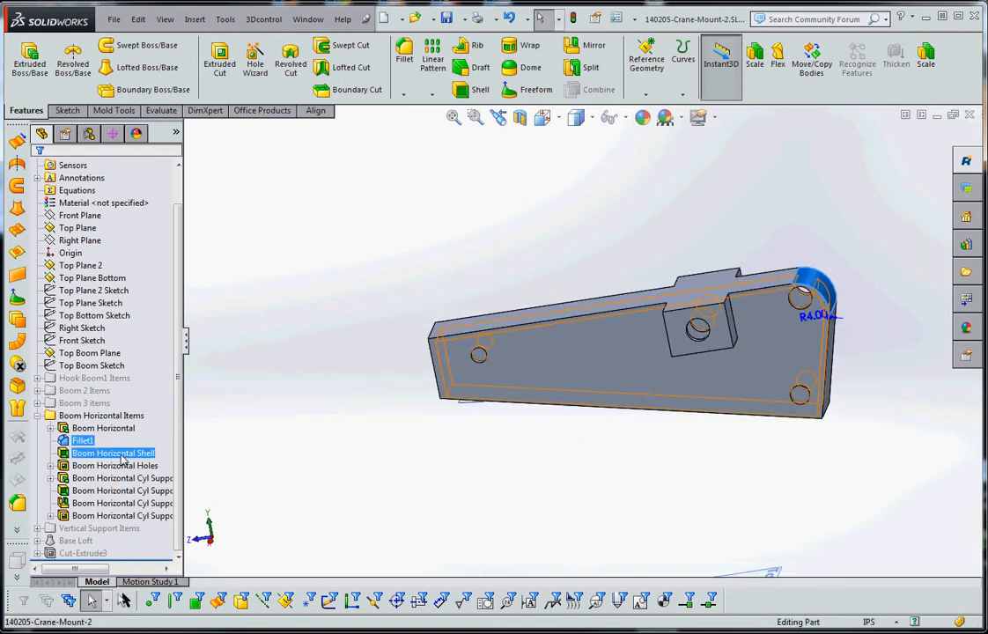
click(278, 463)
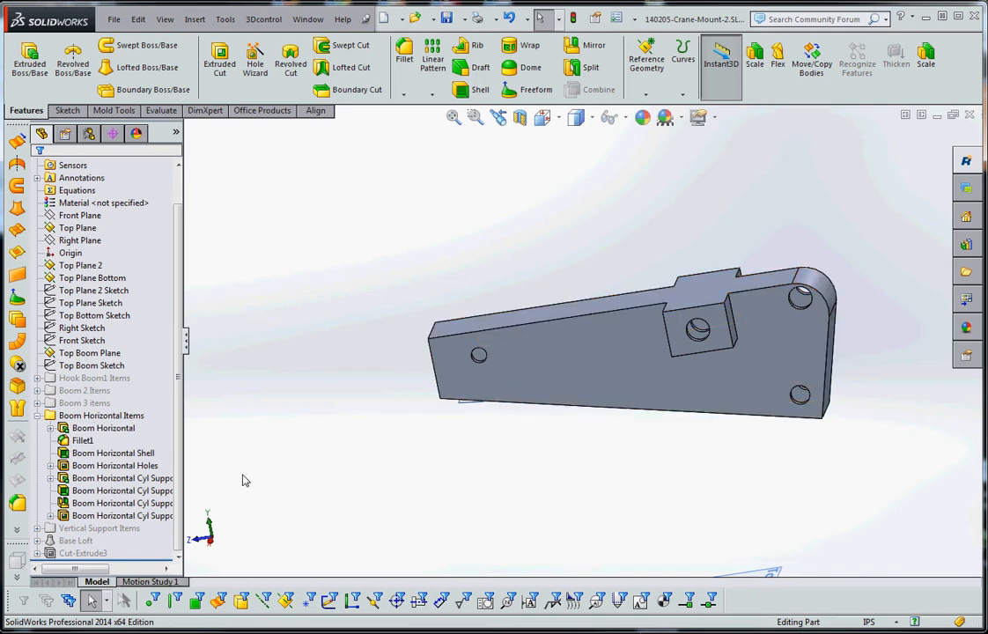
right_click(81, 555)
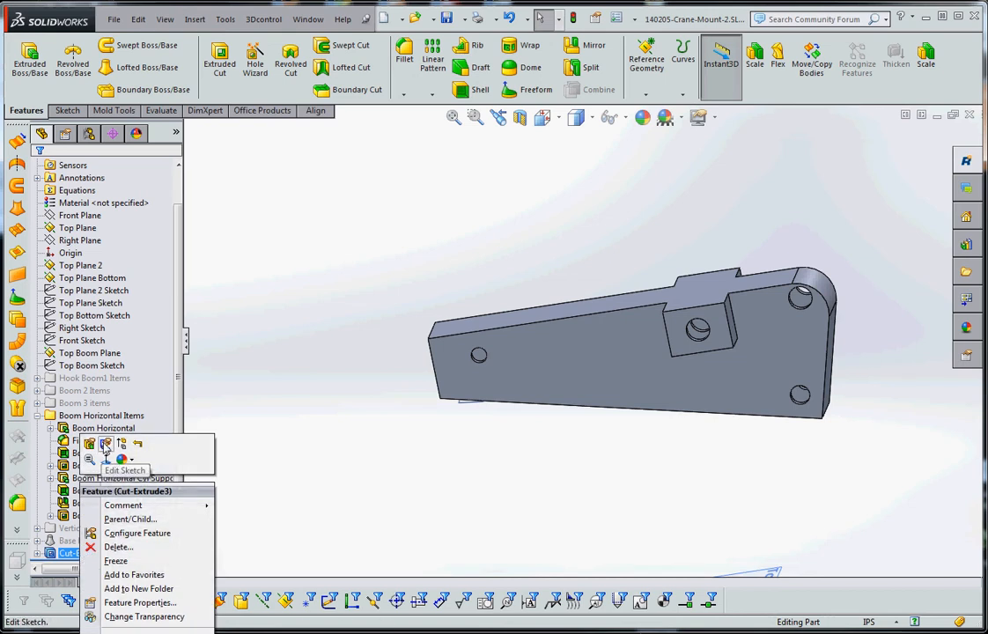
click(285, 563)
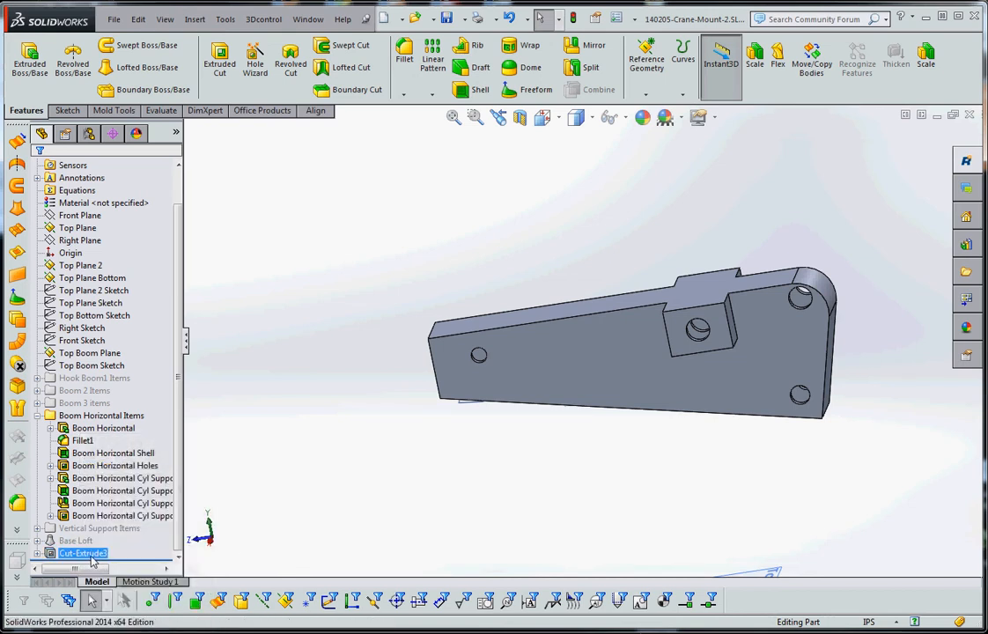
right_click(92, 558)
click(133, 444)
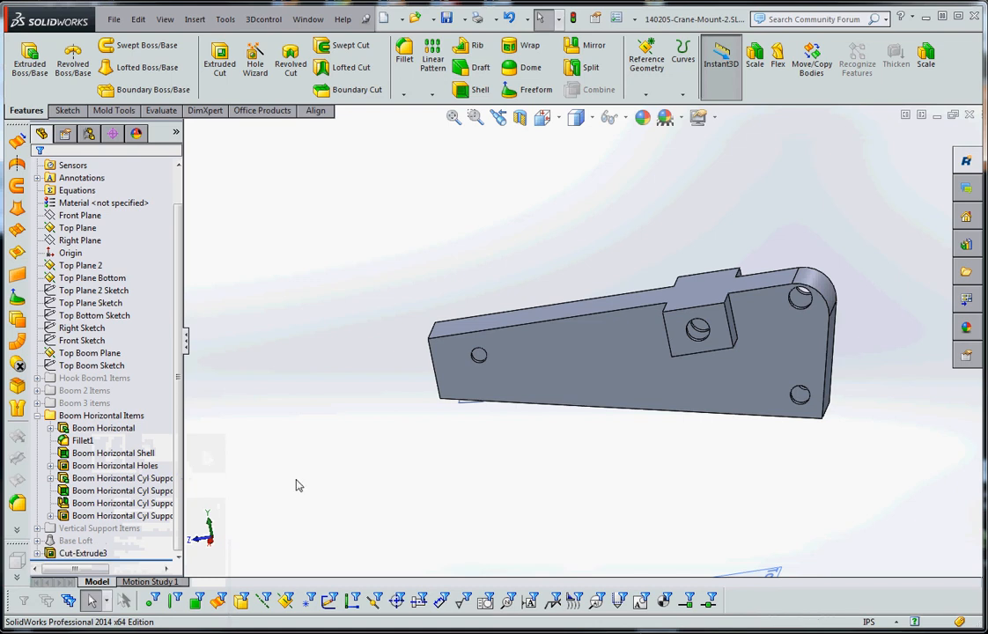
Step: Move Cut-Extrude3 into the Boom Horizontal Items folder after locating its cut at the boom's open end
click(85, 554)
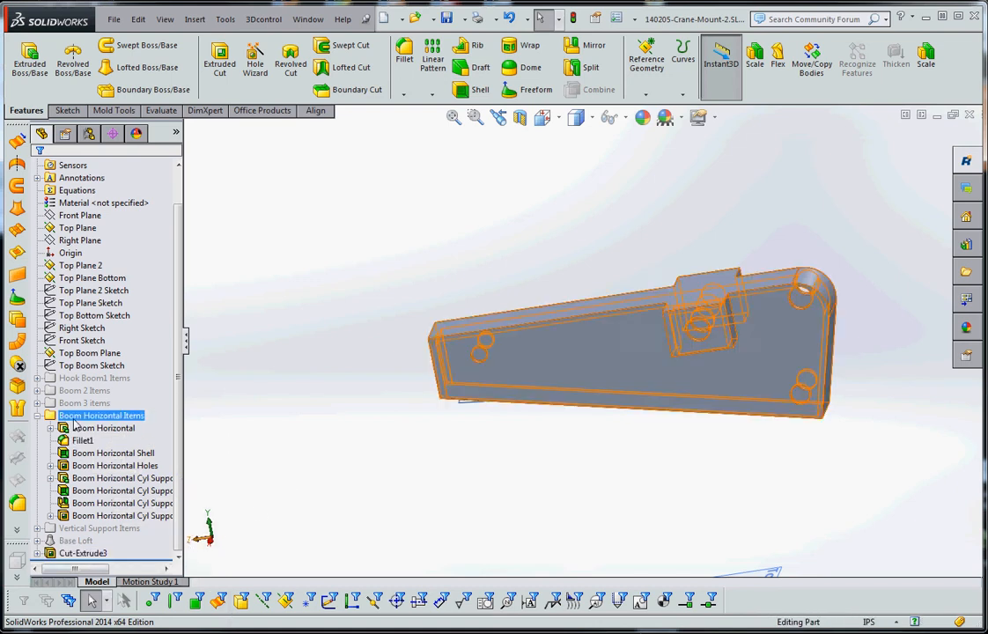
middle_drag(518, 481, 572, 471)
scroll(531, 367, down, 5)
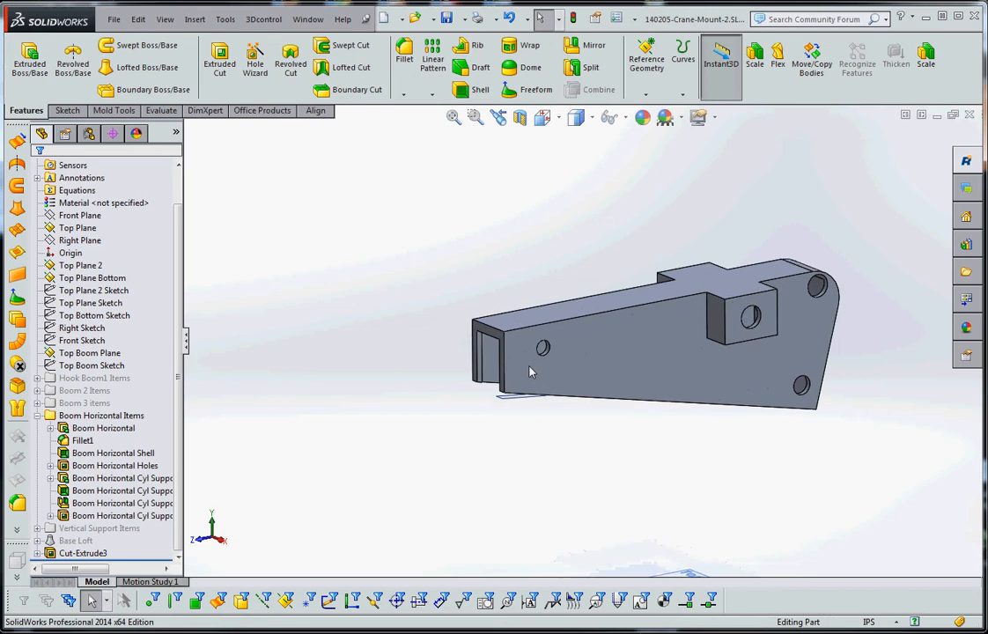
scroll(553, 377, up, 6)
scroll(691, 337, down, 4)
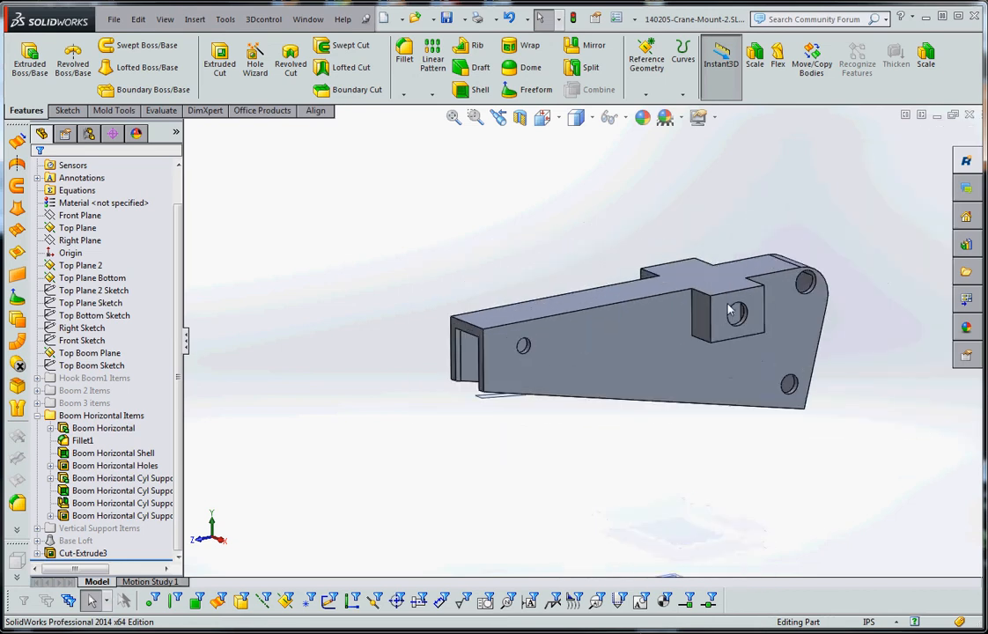
click(84, 554)
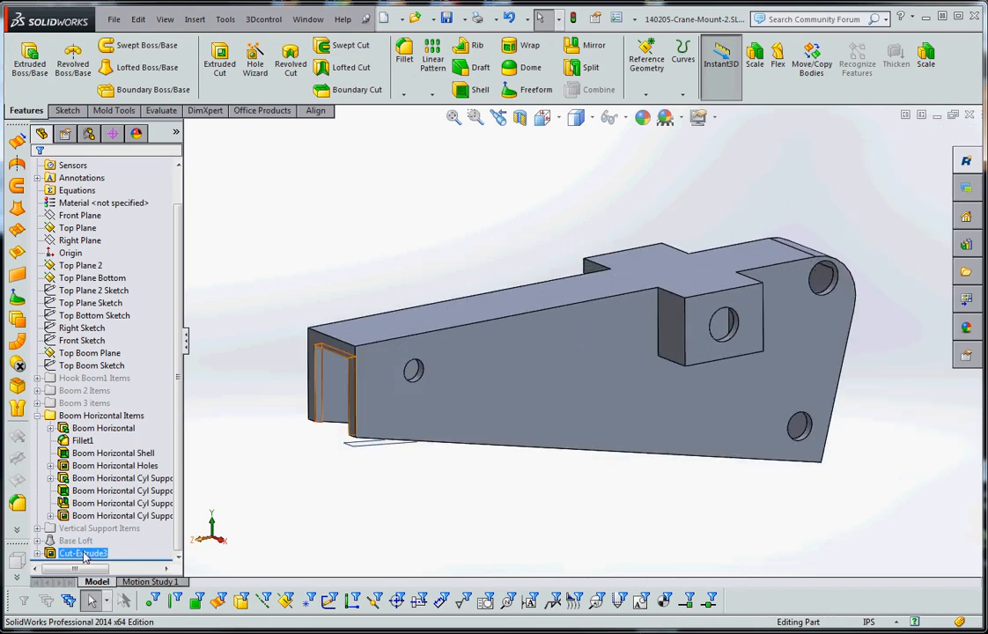
drag(82, 553, 109, 520)
click(264, 540)
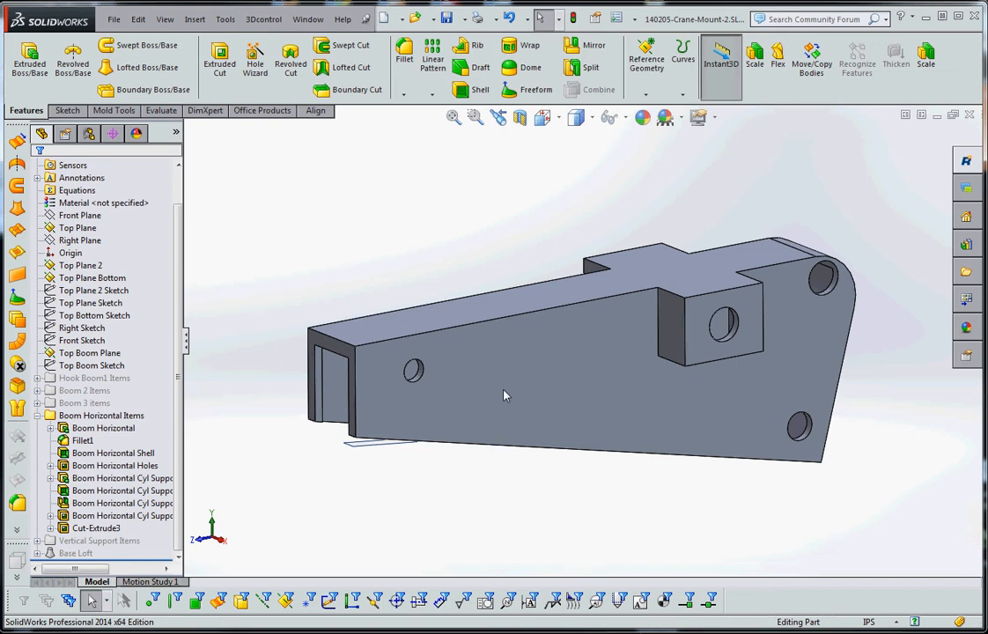
Step: Activate the Complete configuration and inspect how the horizontal boom fits between the vertical support and the adjoining boom
click(89, 429)
click(89, 133)
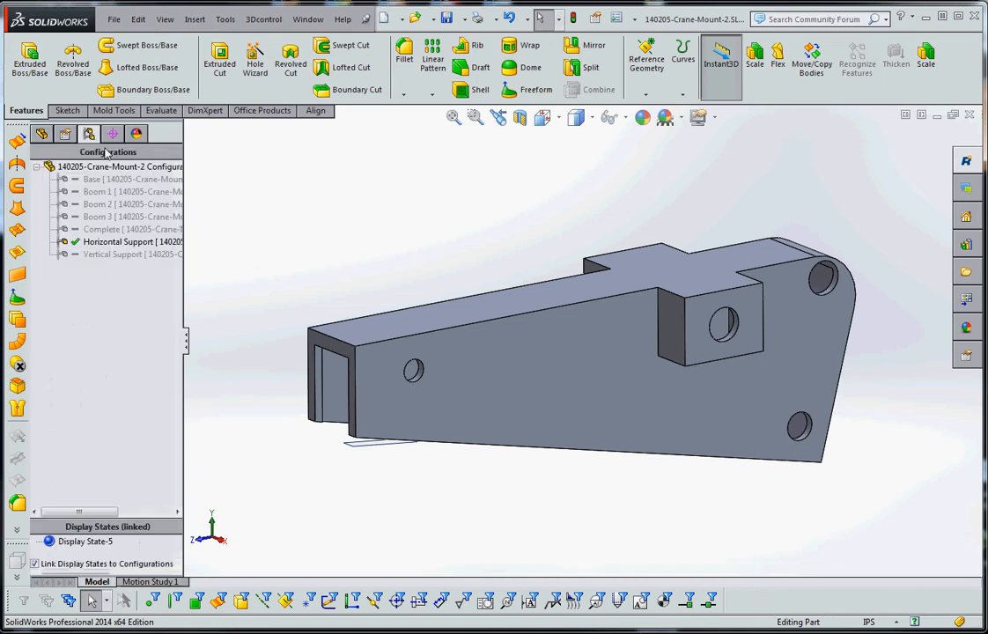
double_click(92, 231)
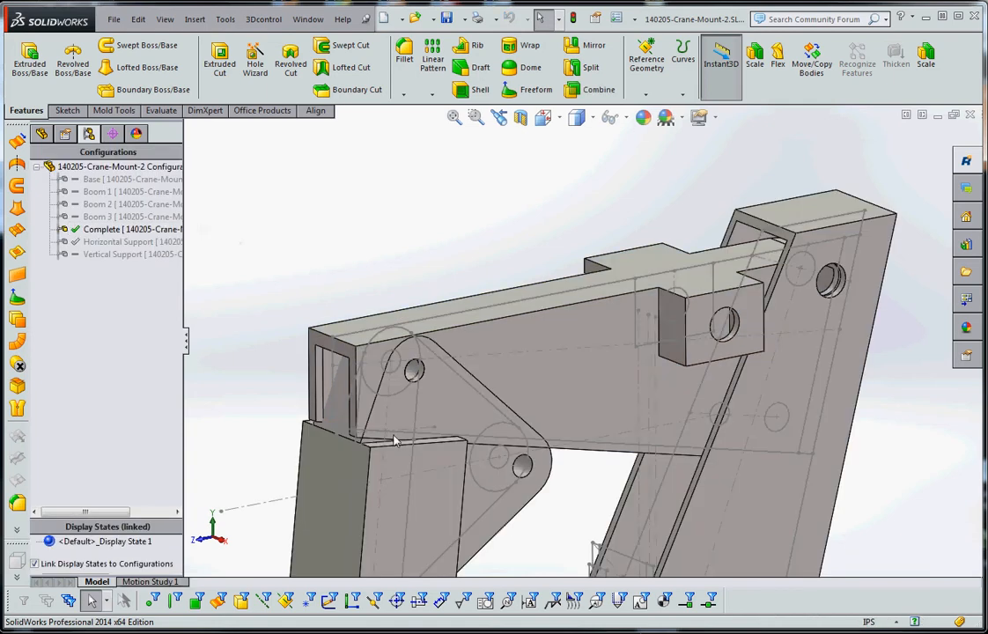
click(623, 493)
scroll(762, 387, up, 4)
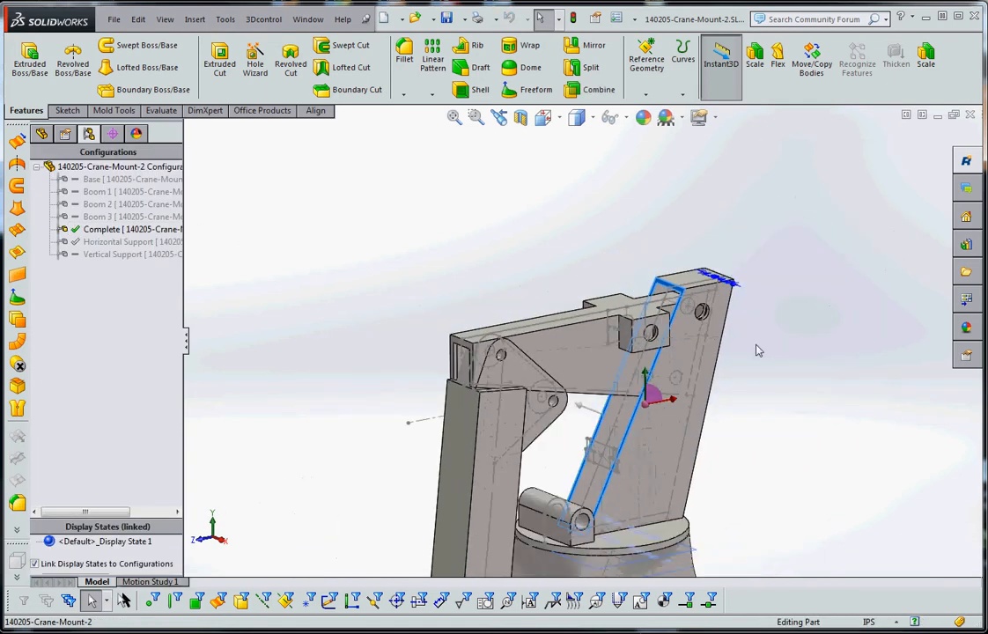
scroll(756, 347, down, 5)
scroll(579, 350, up, 2)
scroll(578, 351, up, 5)
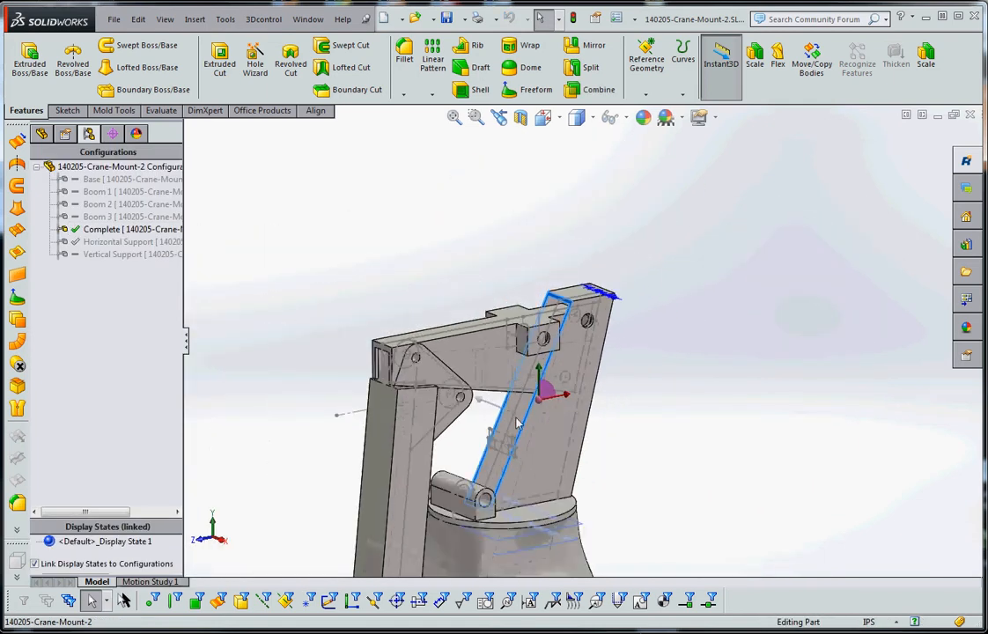
scroll(515, 418, down, 3)
mouse_move(524, 405)
middle_down()
mouse_move(557, 399)
mouse_move(525, 411)
middle_up()
click(358, 226)
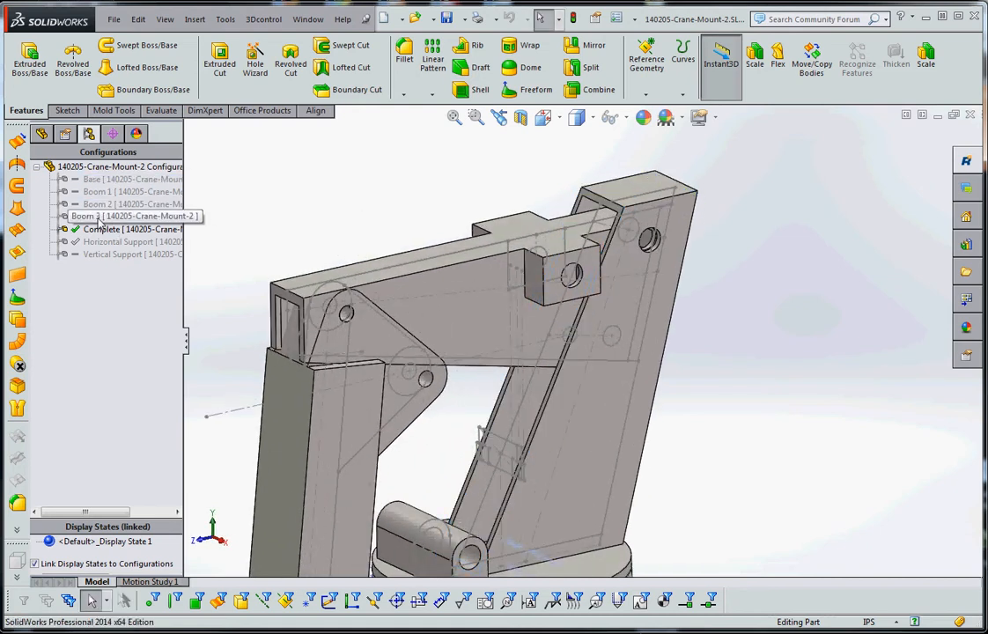
Step: Activate the Horizontal Support configuration and return to the part's feature list
double_click(132, 242)
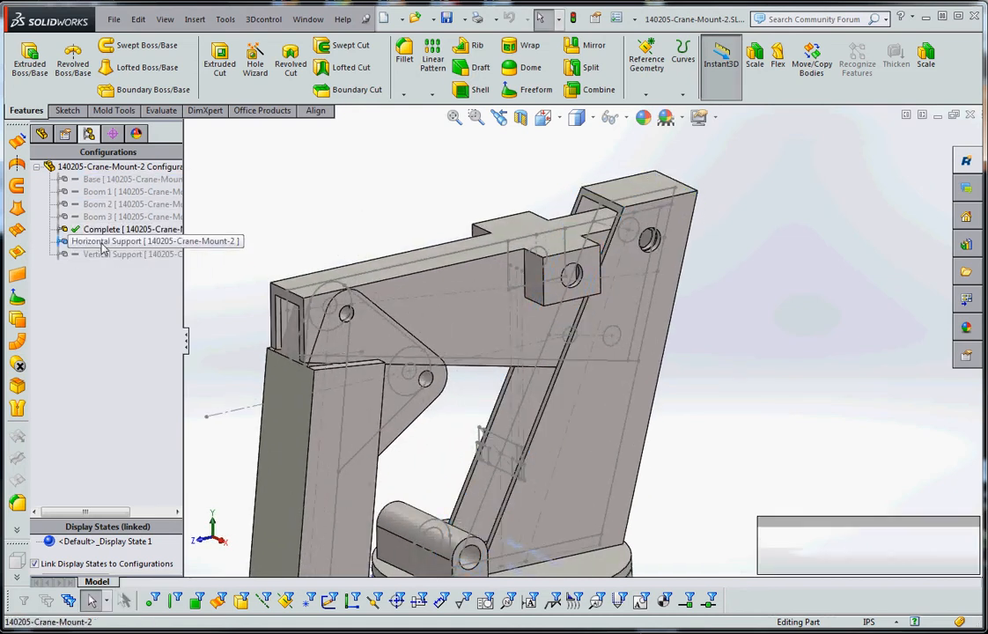
scroll(521, 374, up, 3)
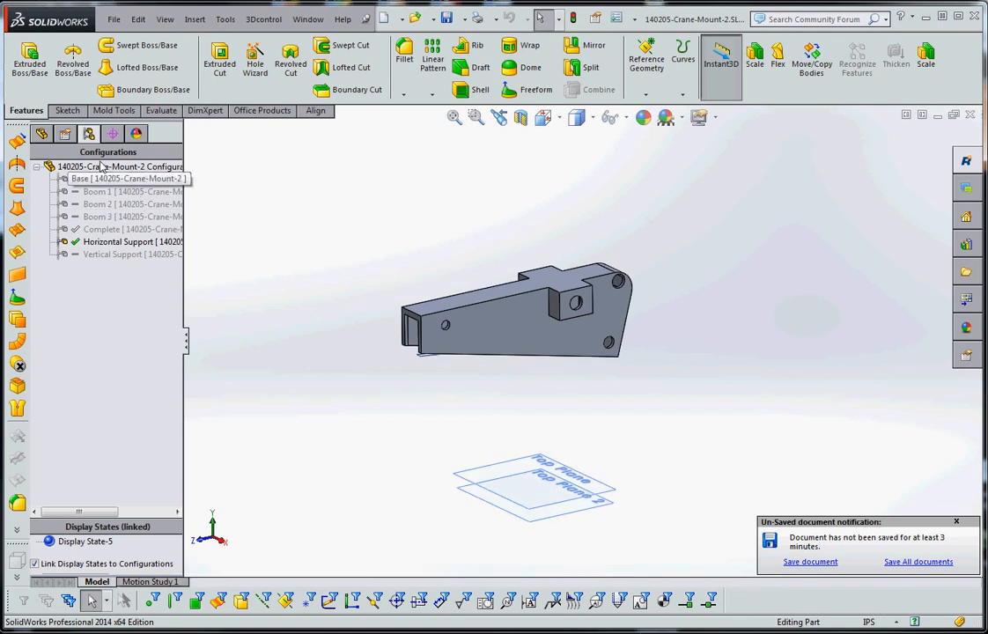
click(42, 133)
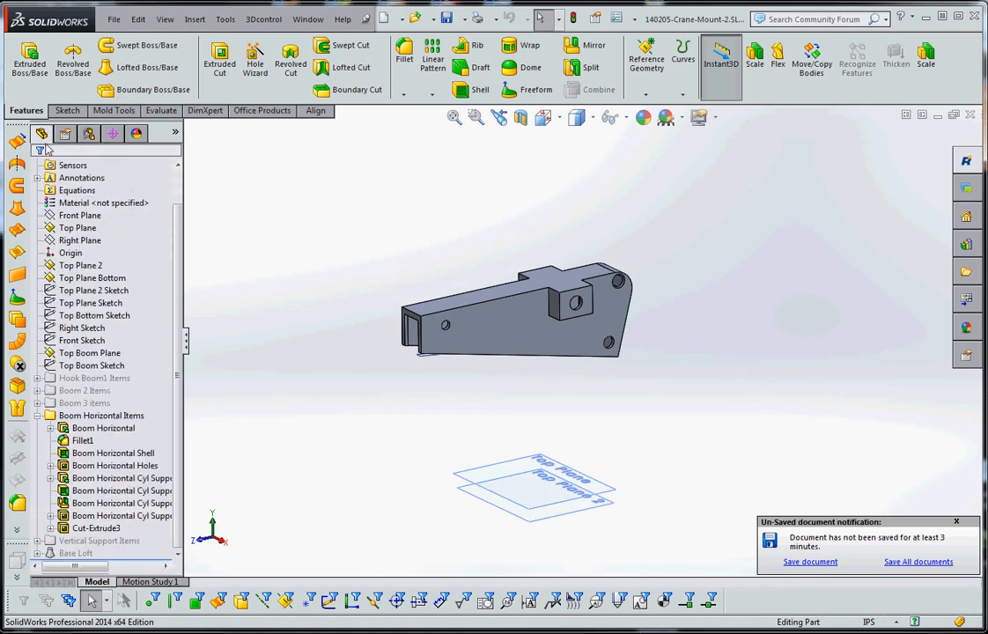
Step: Edit Right Sketch and set the offset of the 2.00 diameter hole below the boom's upper corner to 3 in
right_click(82, 327)
click(75, 288)
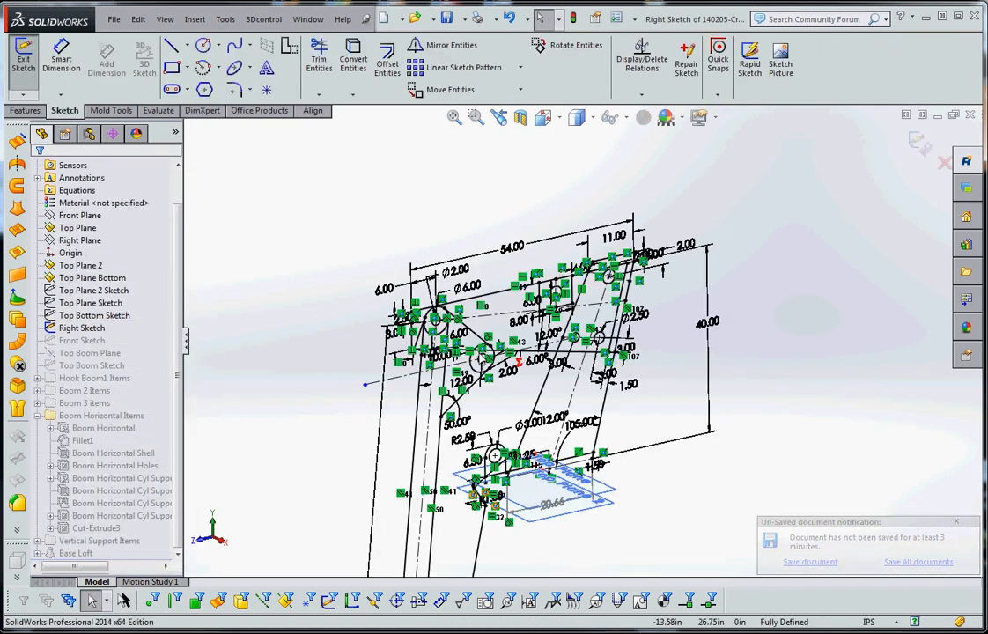
scroll(450, 321, down, 2)
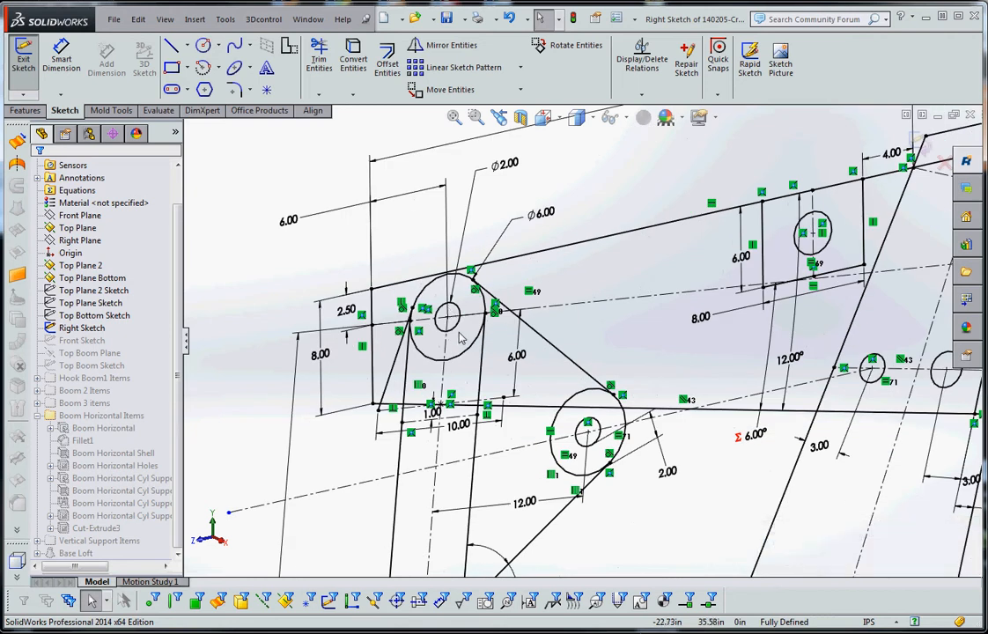
key(ctrl+8)
scroll(425, 348, down, 3)
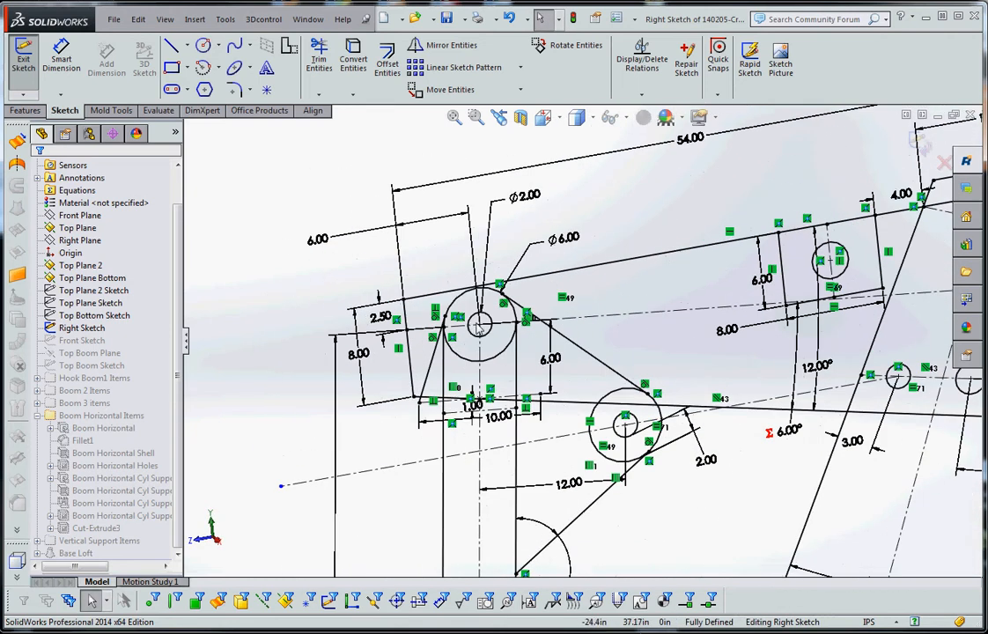
double_click(354, 317)
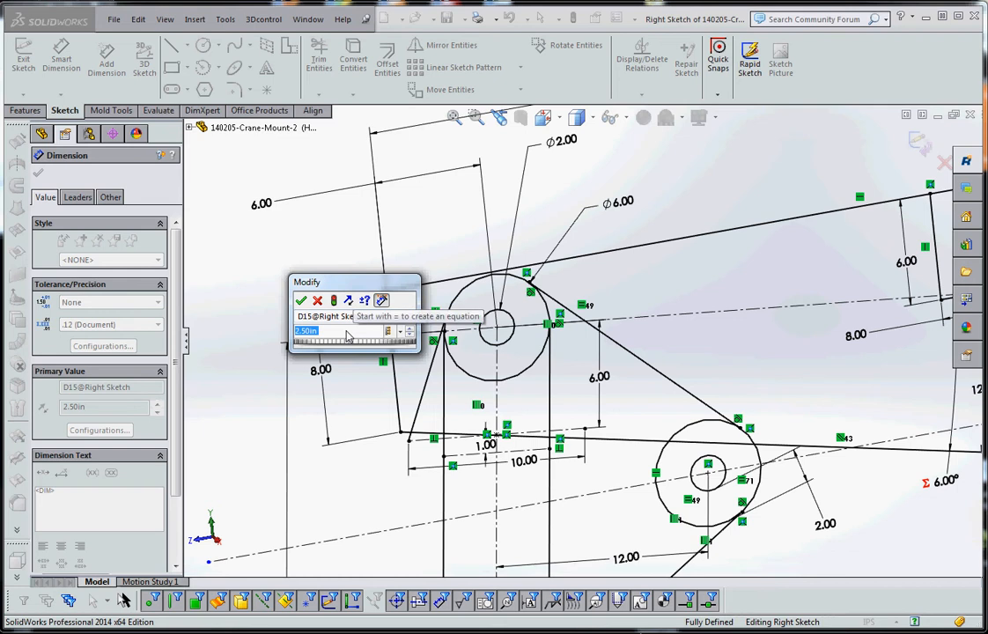
text(3)
key(Return)
key(Escape)
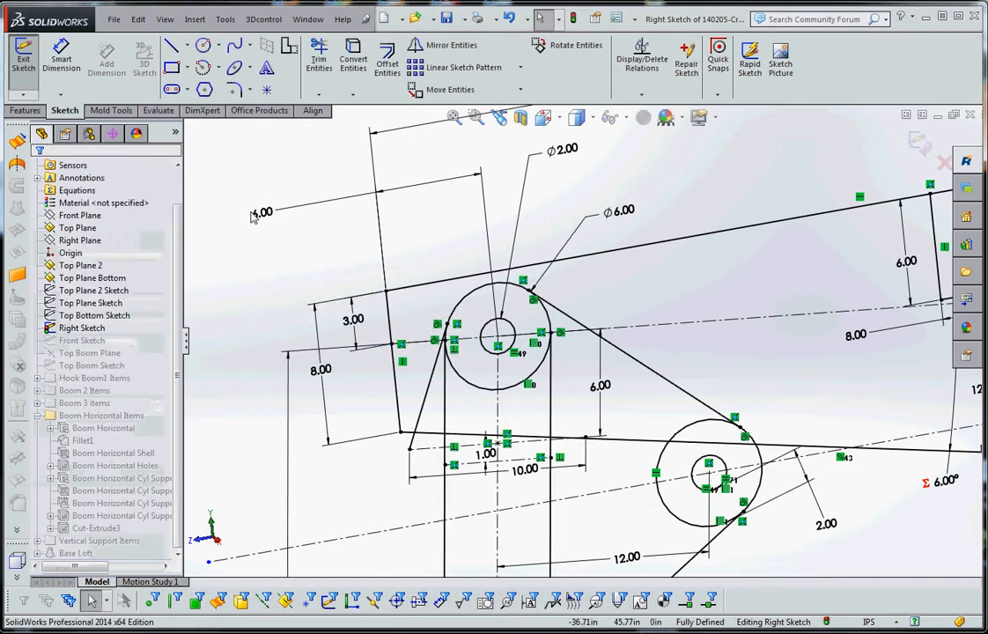
Step: Set the distance from the boom's end to the 2.00 diameter hole to 4 in and rebuild the part
double_click(259, 214)
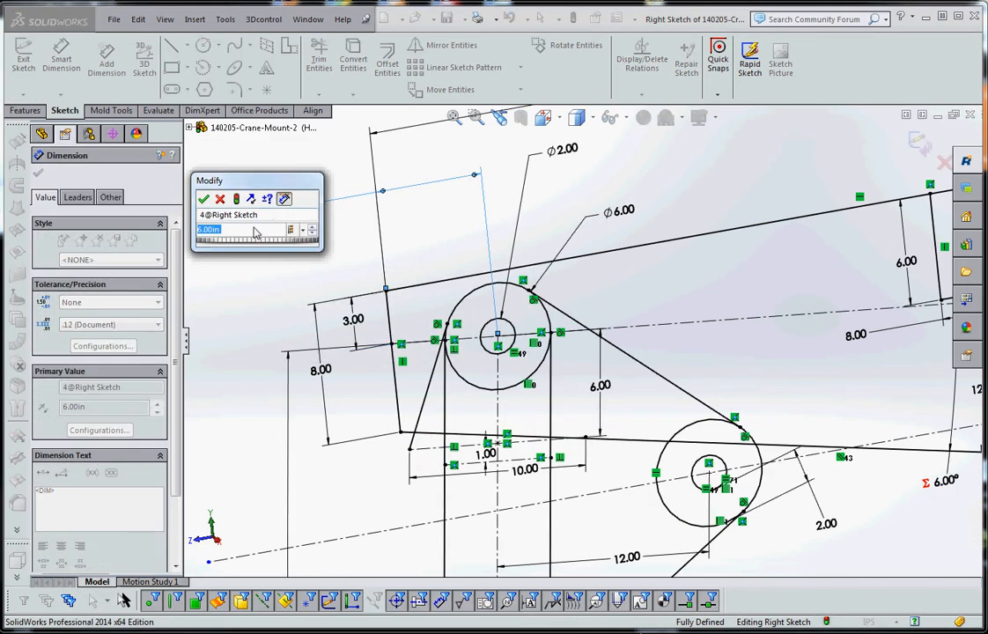
text(4)
key(Return)
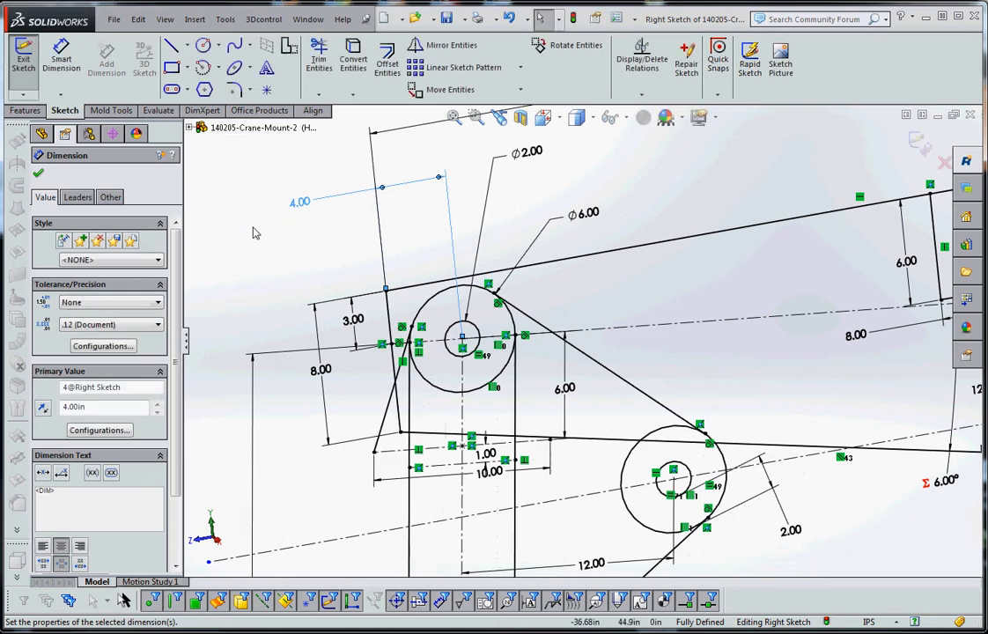
key(Escape)
scroll(459, 284, up, 10)
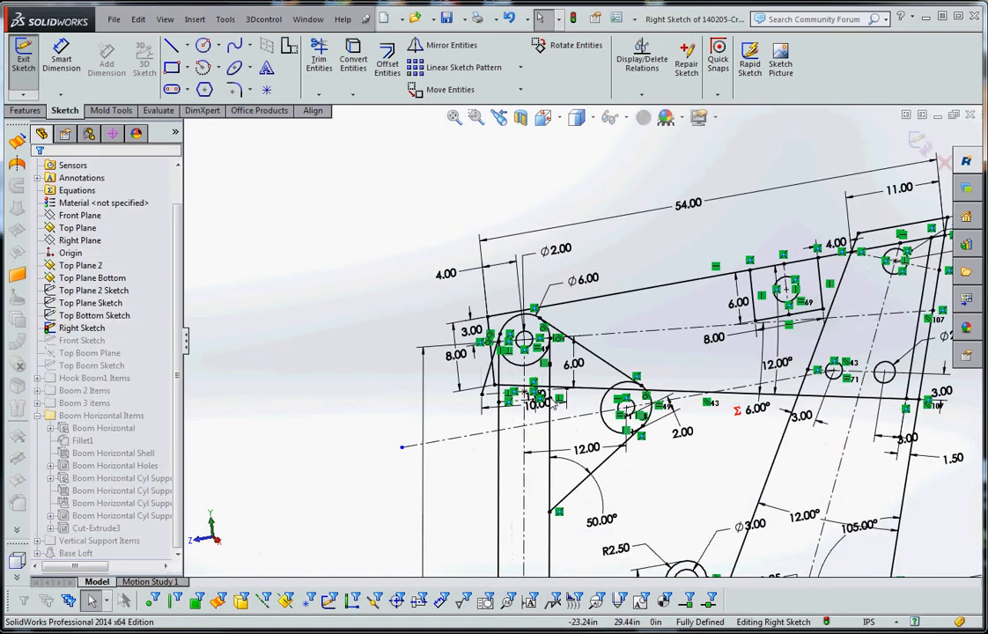
scroll(582, 339, up, 3)
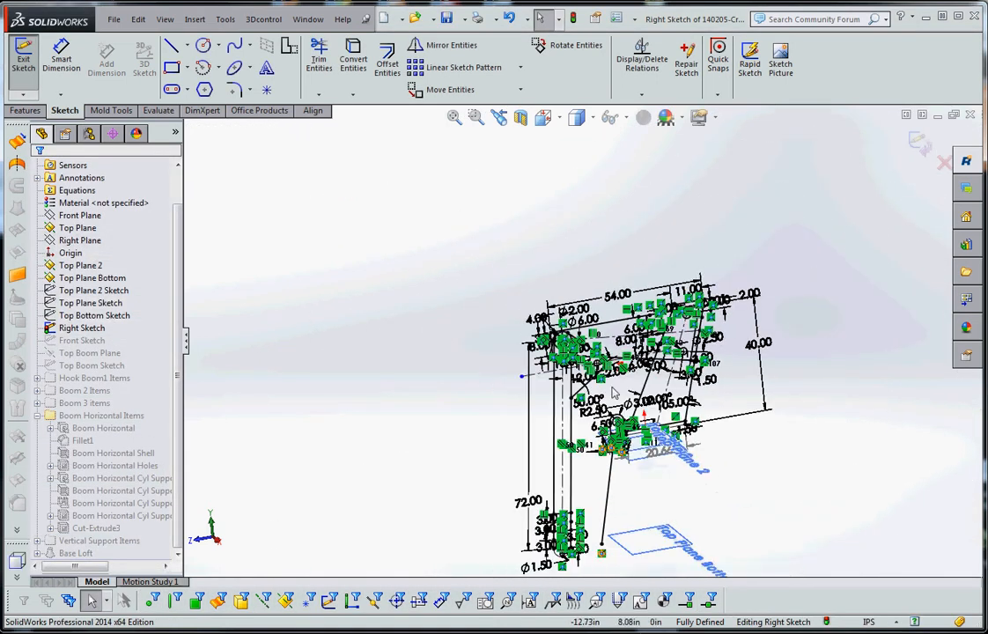
click(573, 19)
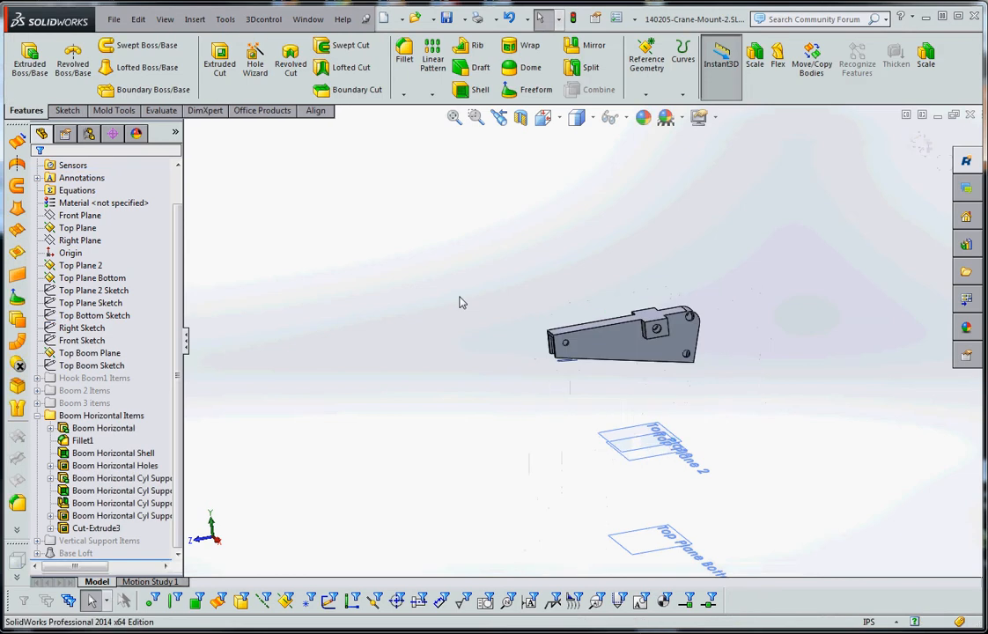
Step: Edit Front Sketch and set the Boom 1 width dimension to 6 in
click(78, 341)
right_click(78, 346)
click(81, 321)
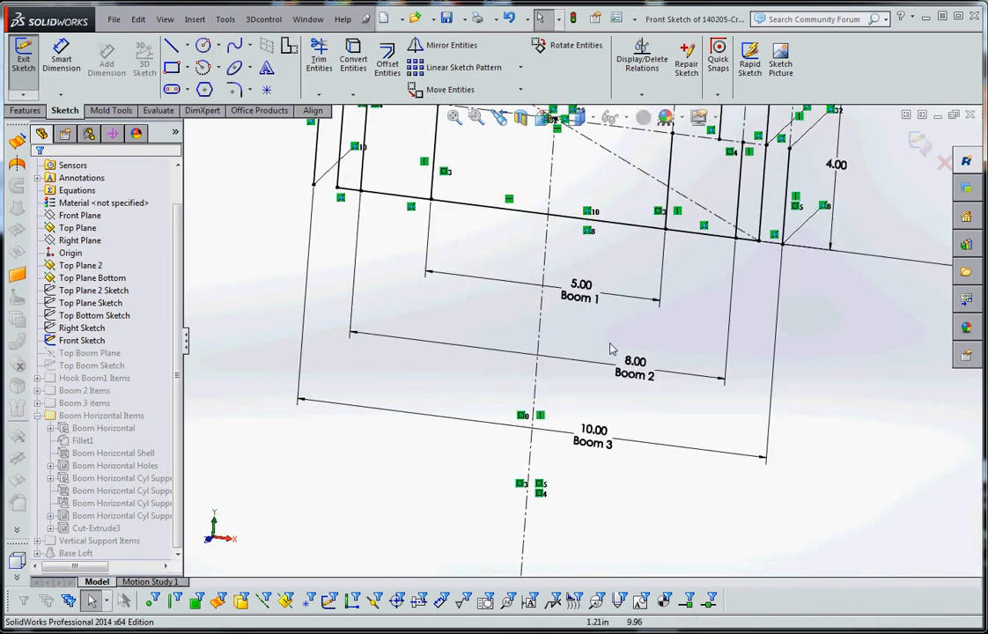
double_click(588, 298)
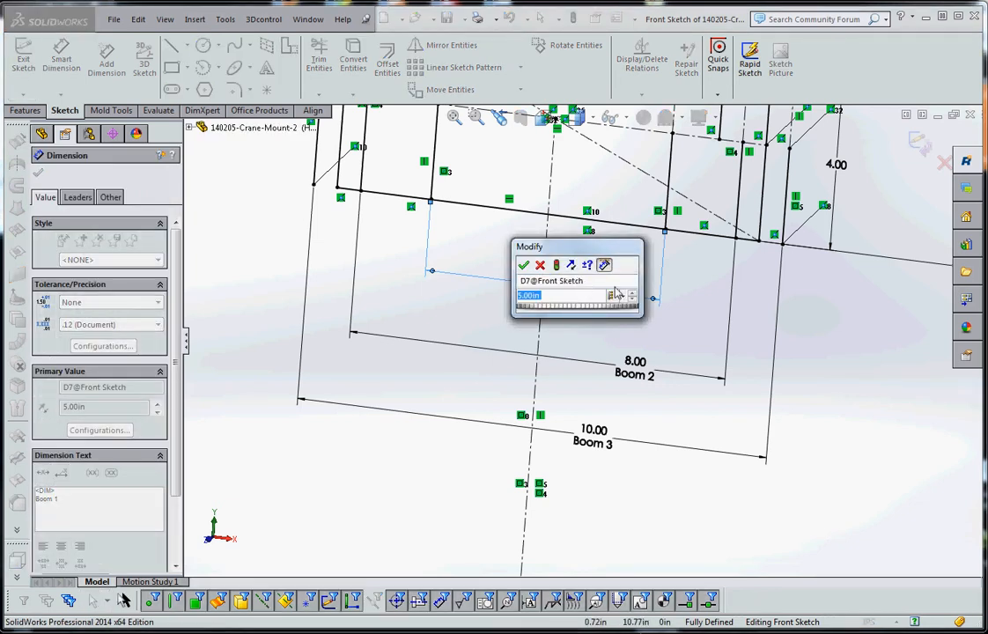
text(6)
key(Return)
click(670, 481)
Step: Set the width dimension labelled Horizontal Support Boom 3 in Front Sketch to 5 in
scroll(653, 352, up, 4)
scroll(652, 352, up, 1)
scroll(616, 300, down, 6)
drag(579, 258, 534, 276)
click(566, 352)
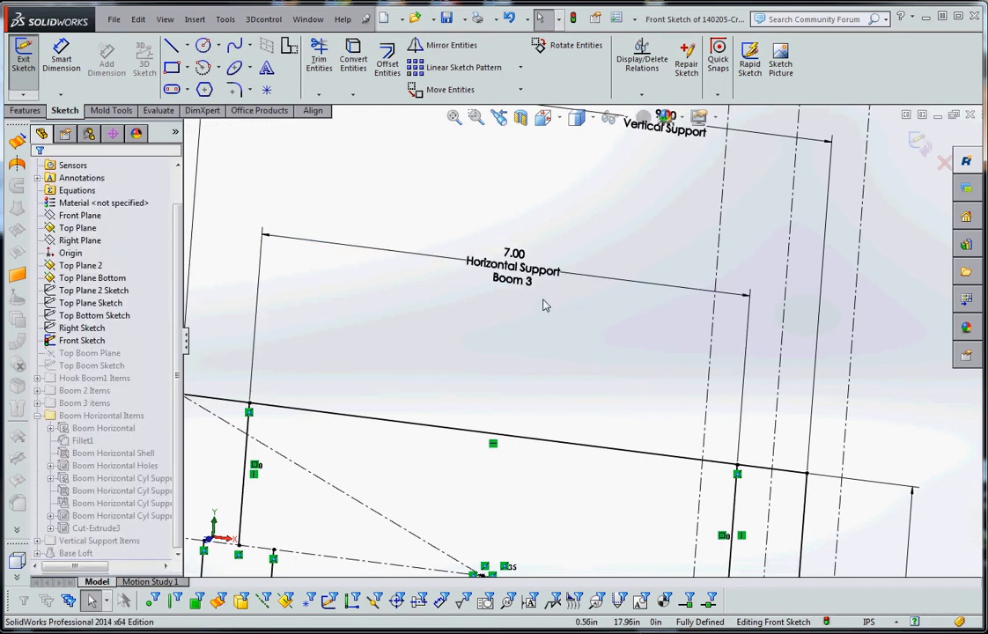
scroll(544, 305, up, 4)
scroll(519, 295, down, 4)
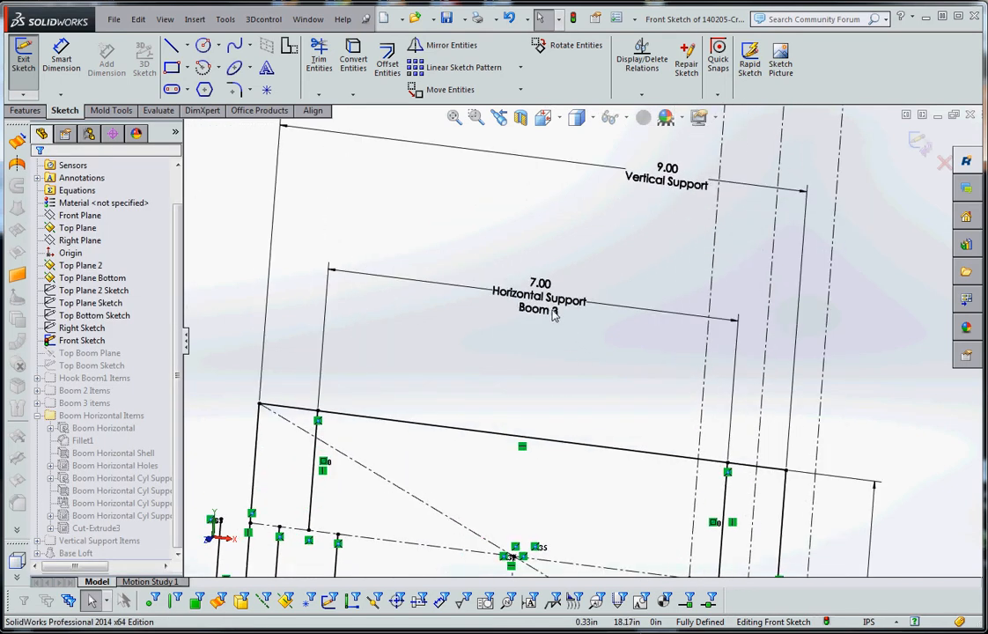
scroll(555, 315, up, 2)
double_click(557, 323)
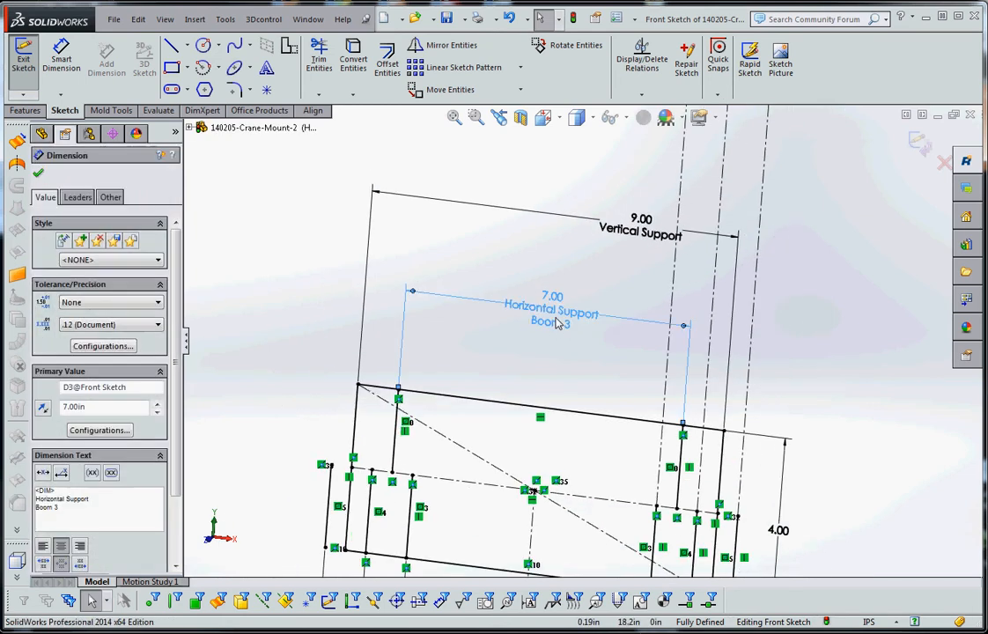
key(Return)
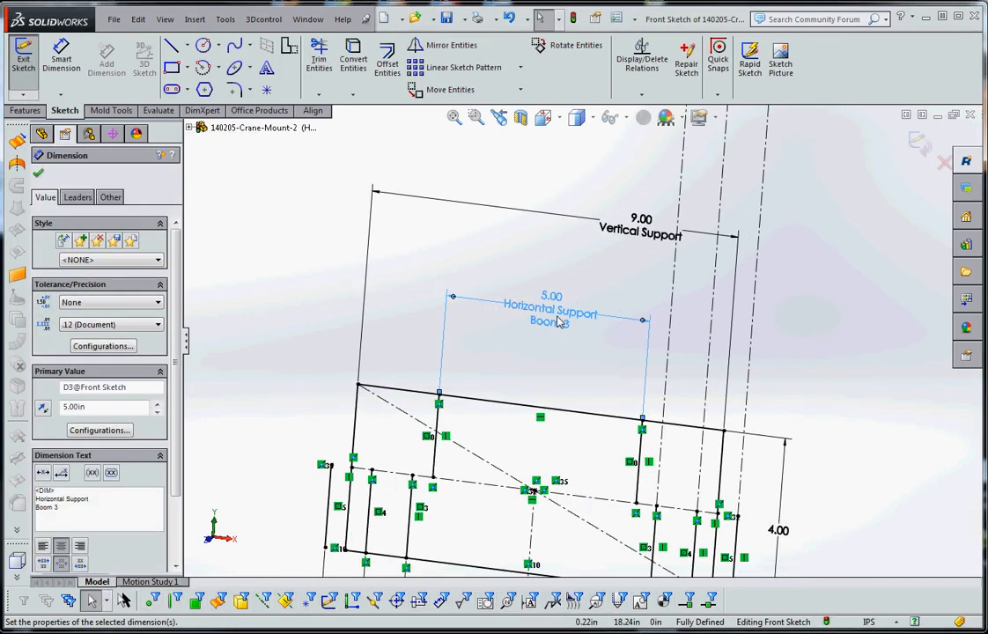
scroll(575, 405, up, 4)
scroll(578, 422, down, 4)
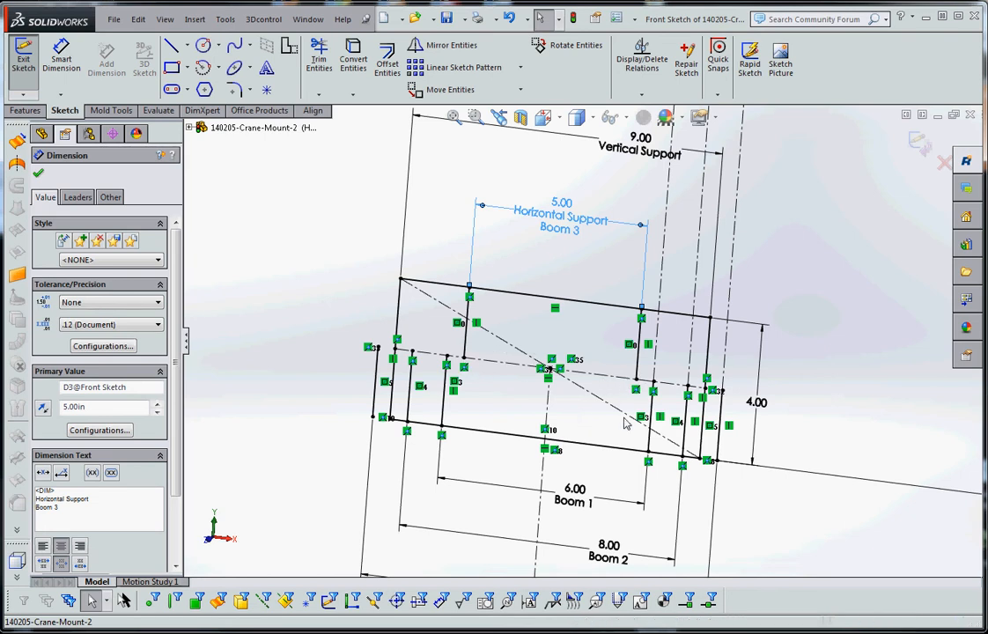
Step: Rebuild the part to leave Front Sketch and examine the holes at the horizontal boom's rounded end
scroll(627, 420, up, 3)
click(702, 457)
scroll(687, 450, up, 2)
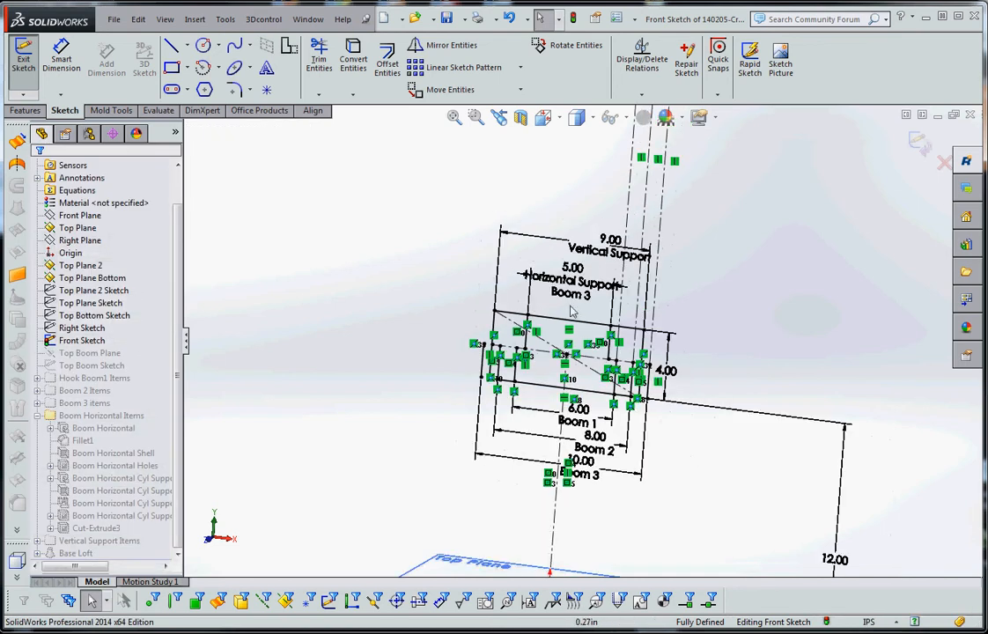
scroll(573, 320, down, 3)
scroll(584, 340, up, 1)
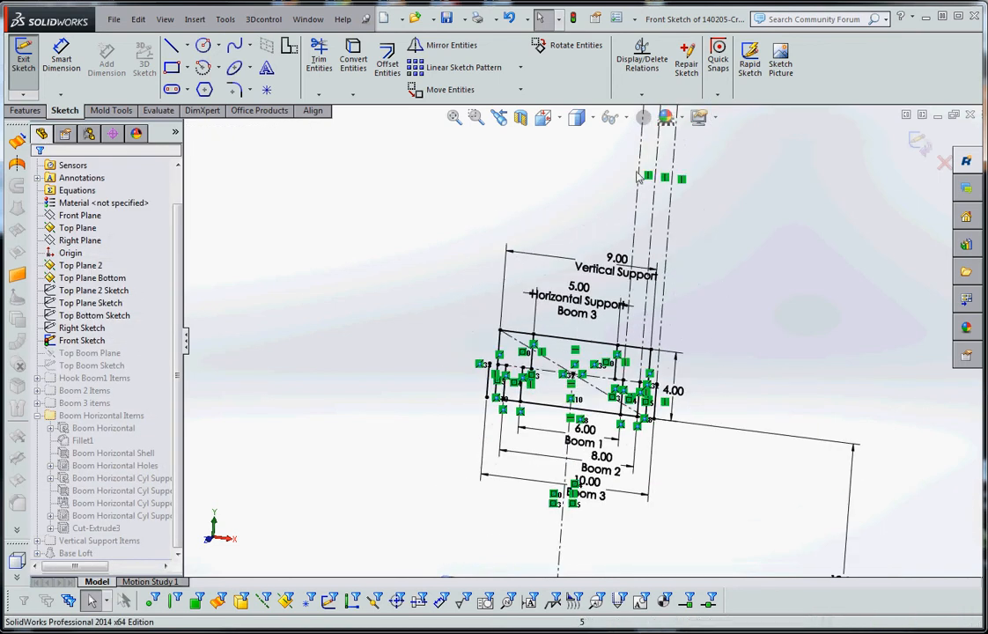
click(573, 19)
scroll(608, 242, up, 6)
middle_drag(648, 254, 621, 260)
scroll(630, 264, down, 6)
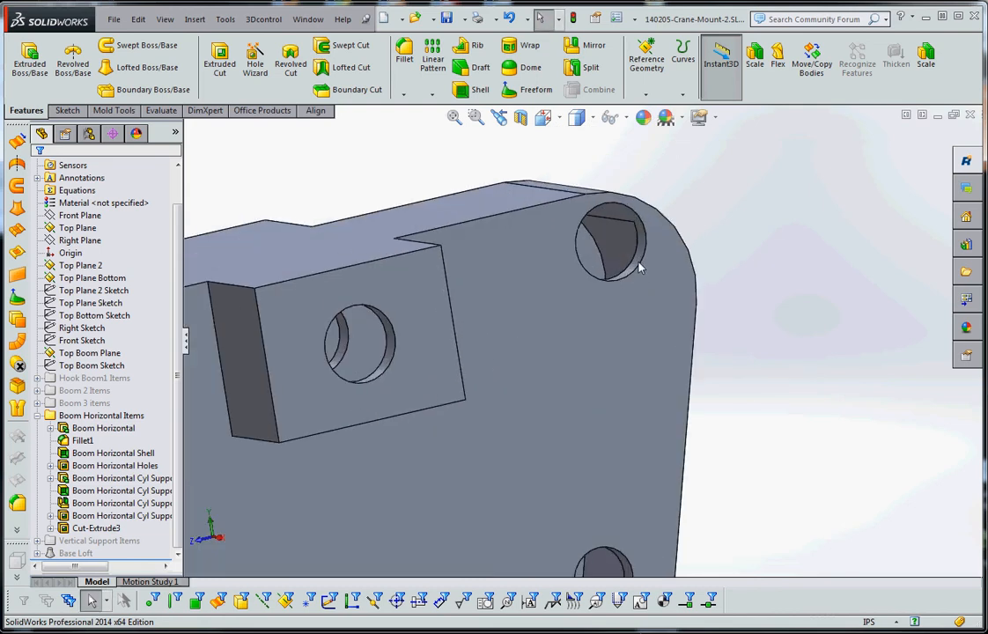
Step: Edit Right Sketch, set the 3.00 diameter hole's offset from the boom's upper edge to 3.5 in, and rebuild the part
scroll(640, 267, up, 6)
click(84, 328)
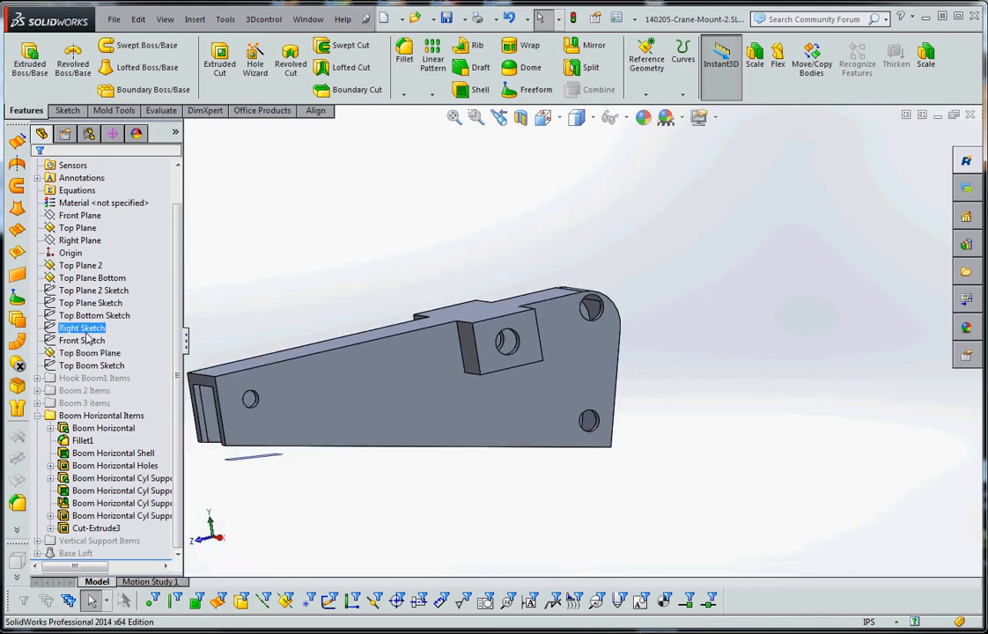
right_click(84, 329)
click(100, 301)
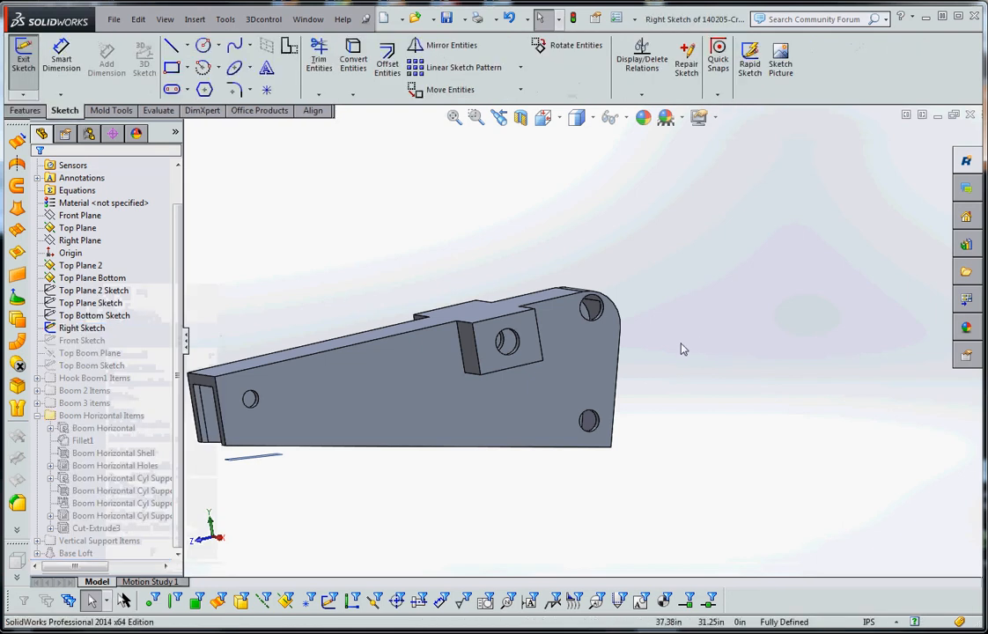
double_click(700, 250)
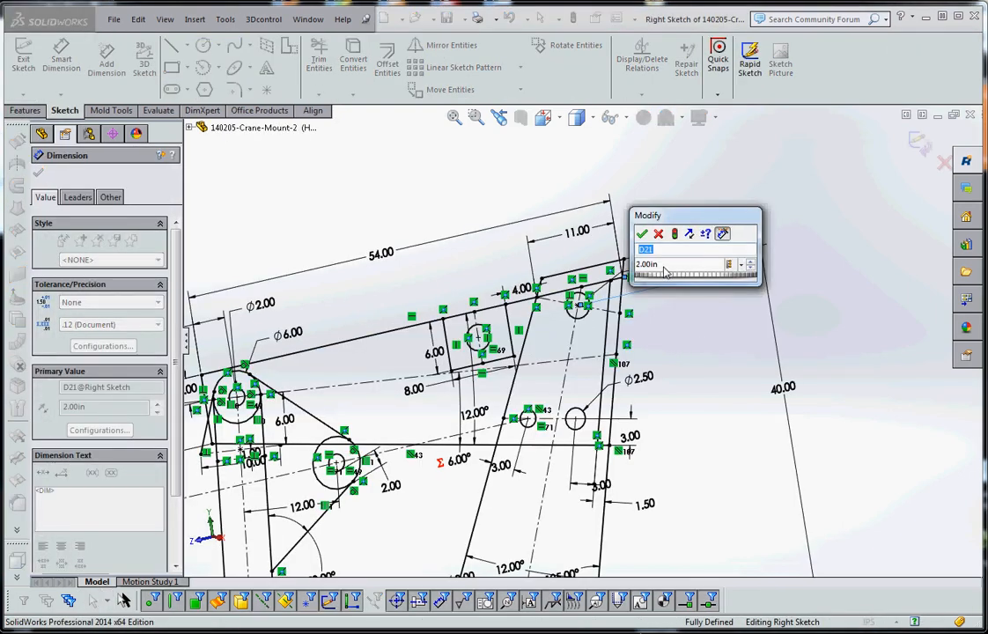
text(3.5)
key(Return)
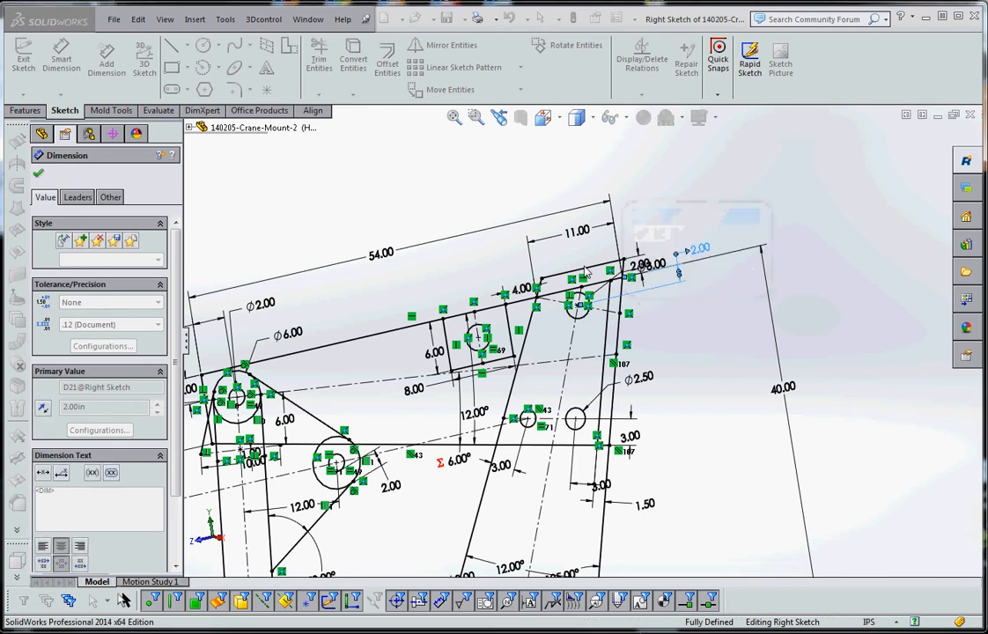
click(657, 181)
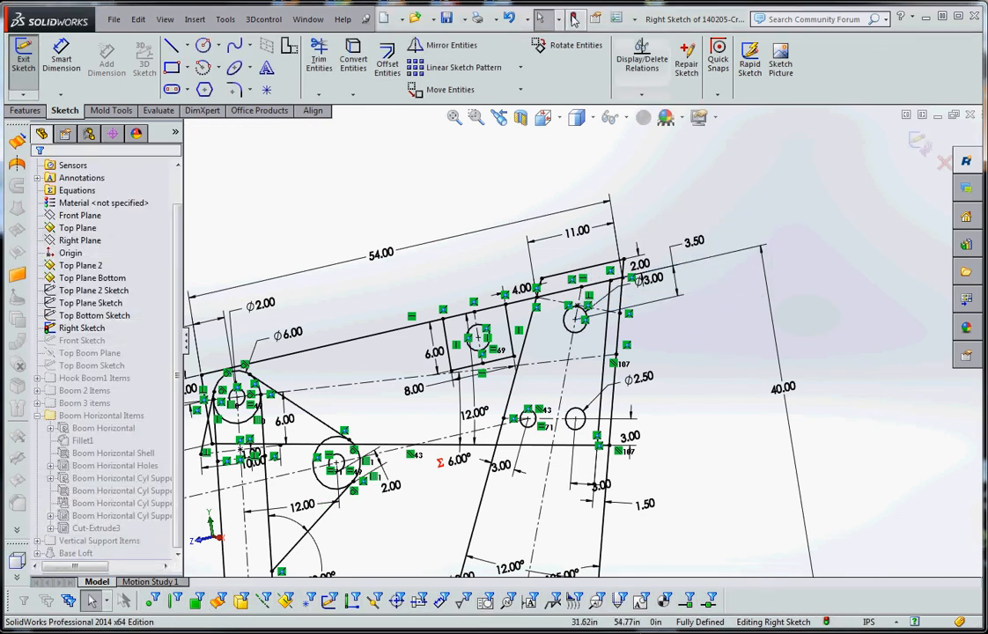
click(574, 18)
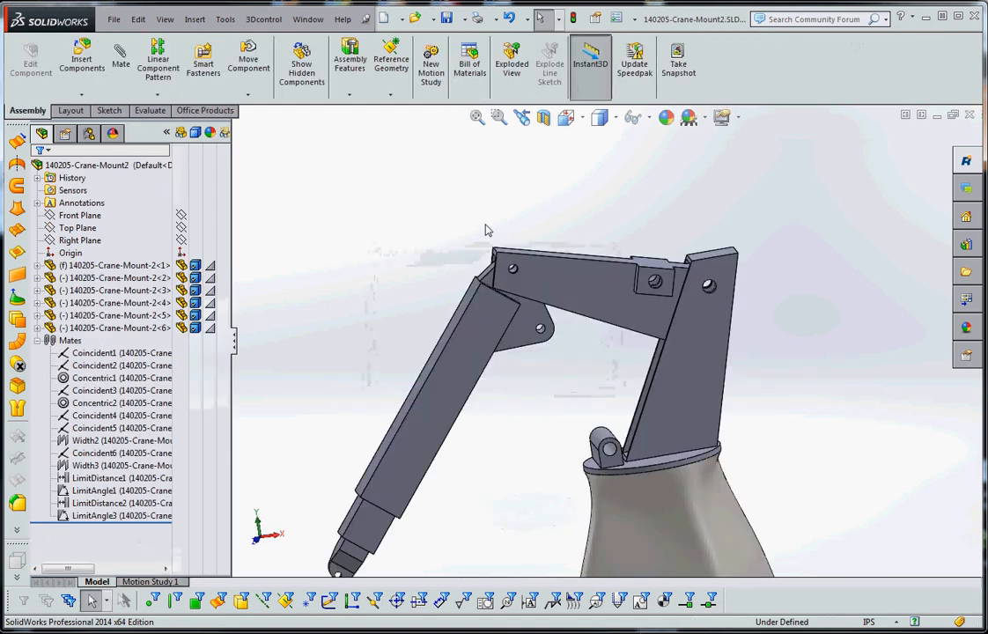
Step: In the 140205-Crane-Mount2 assembly, swing the hanging boom toward the crane base and inspect the updated joints
middle_drag(487, 227, 580, 385)
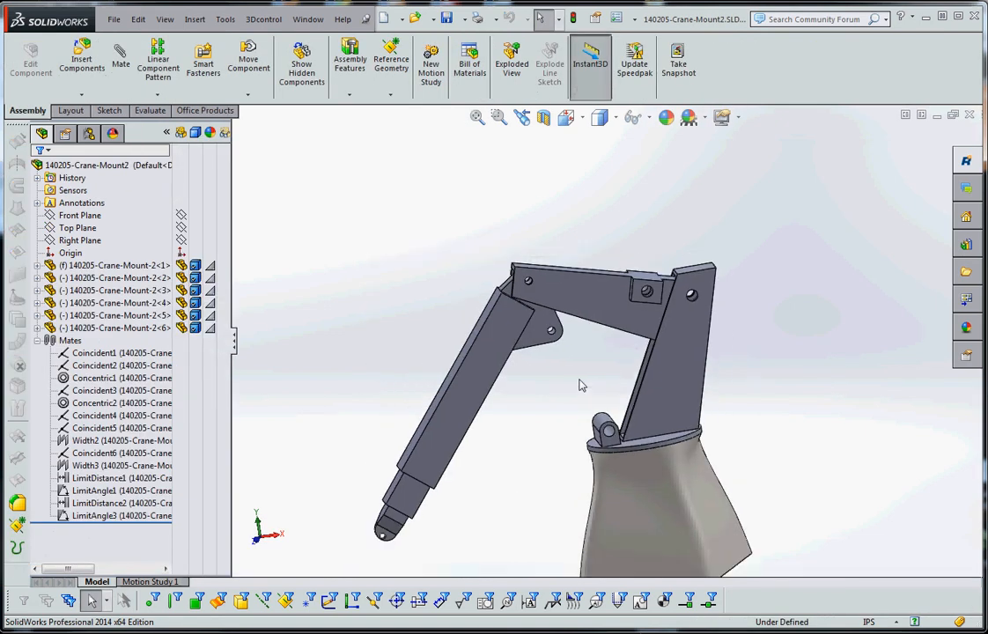
scroll(569, 371, up, 3)
scroll(517, 348, down, 4)
drag(517, 348, 620, 416)
middle_drag(620, 417, 671, 401)
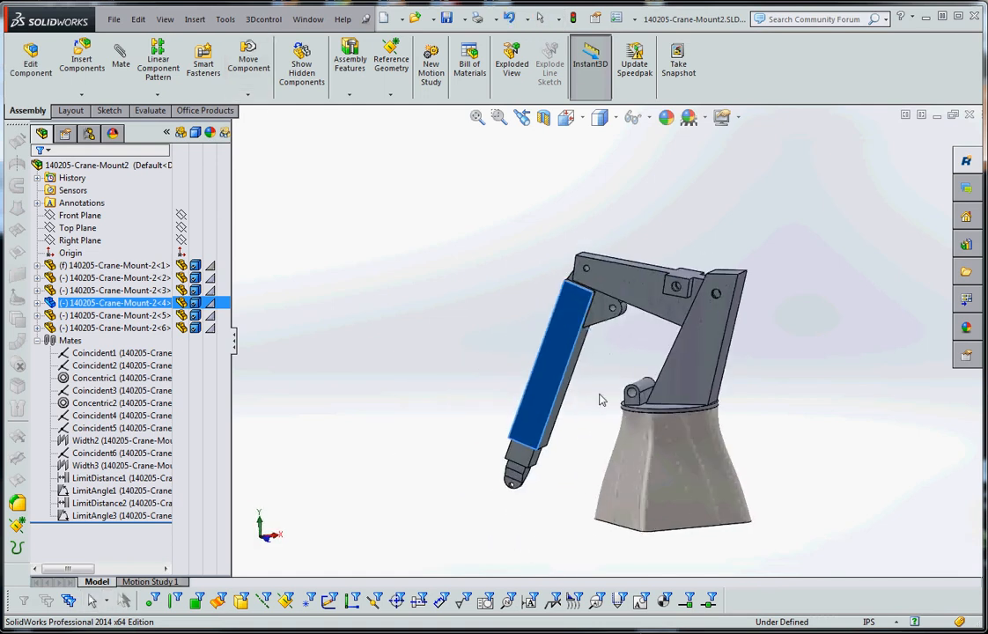
drag(550, 395, 763, 398)
click(763, 399)
scroll(732, 370, up, 2)
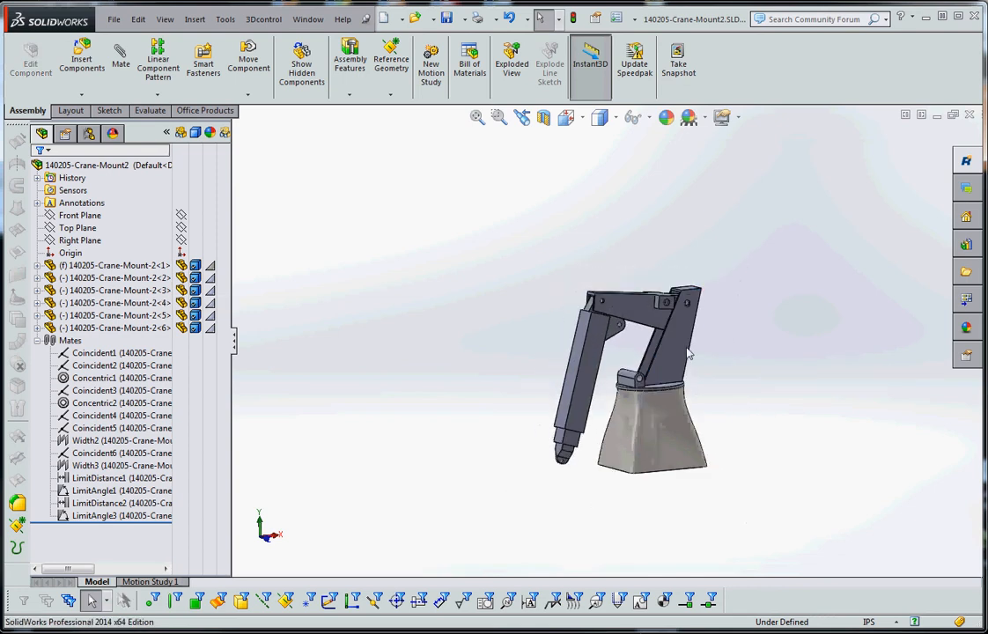
scroll(655, 313, down, 7)
scroll(637, 306, up, 1)
scroll(620, 350, up, 1)
middle_drag(622, 351, 601, 350)
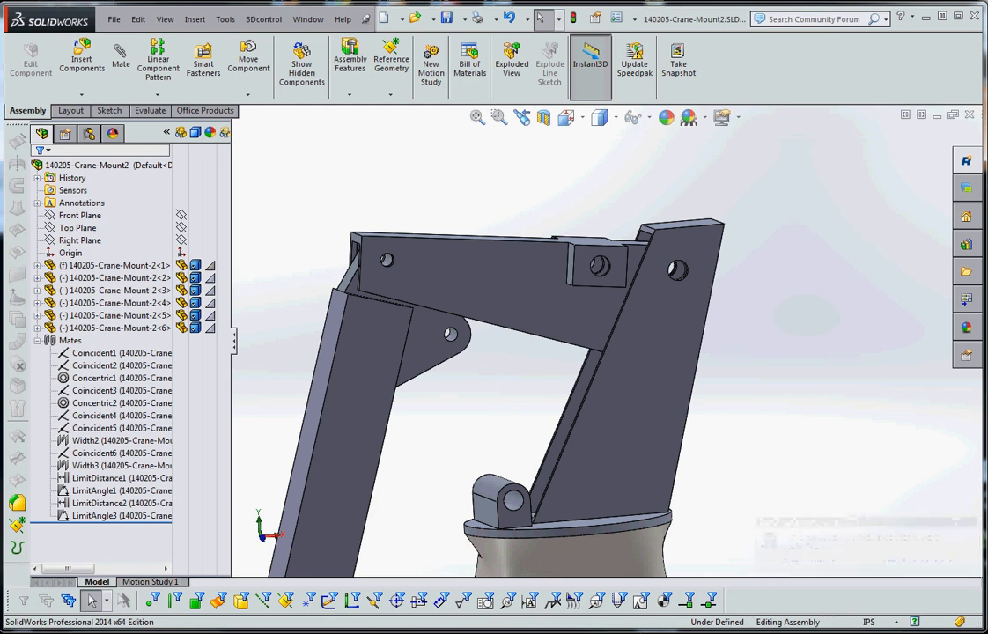
drag(1, 158, 432, 27)
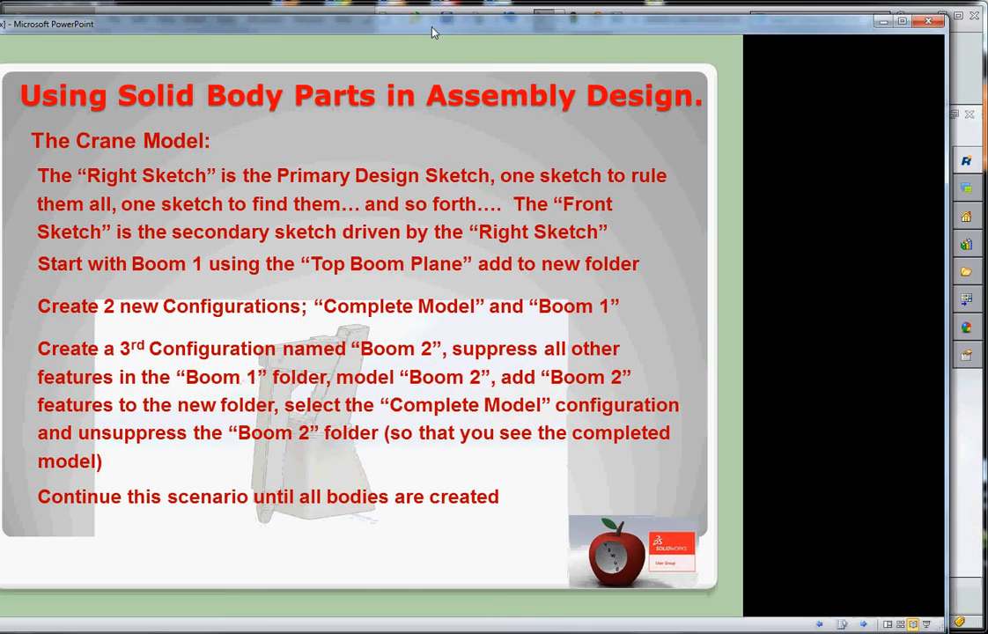
click(296, 541)
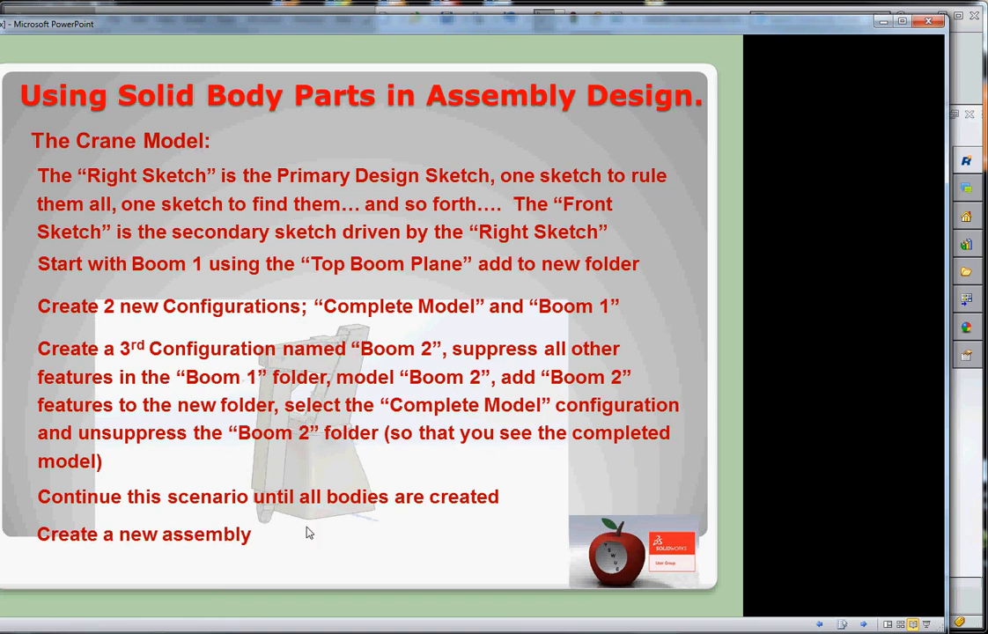
click(308, 534)
click(308, 372)
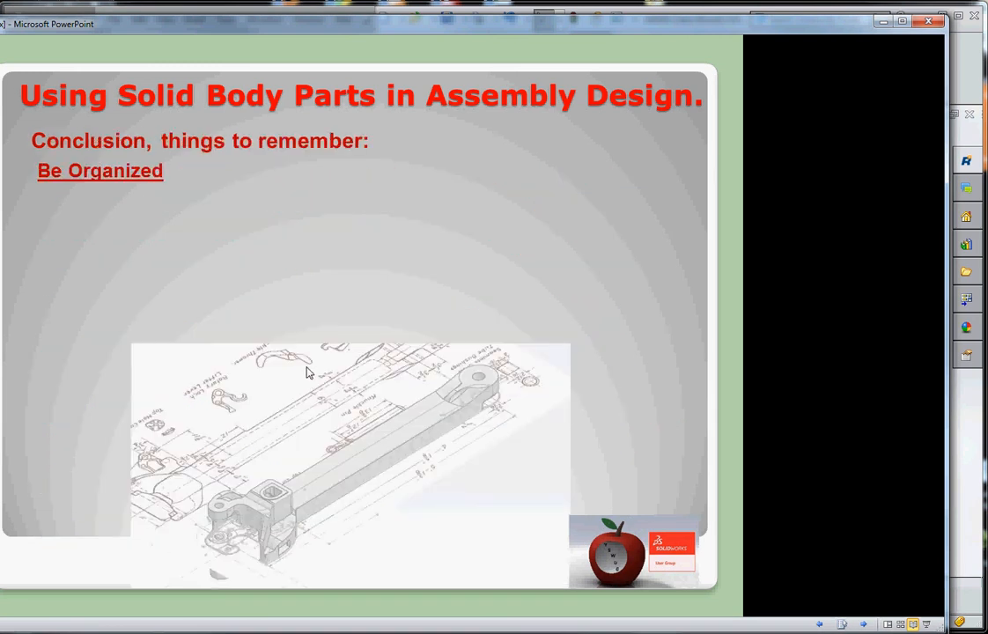
click(220, 293)
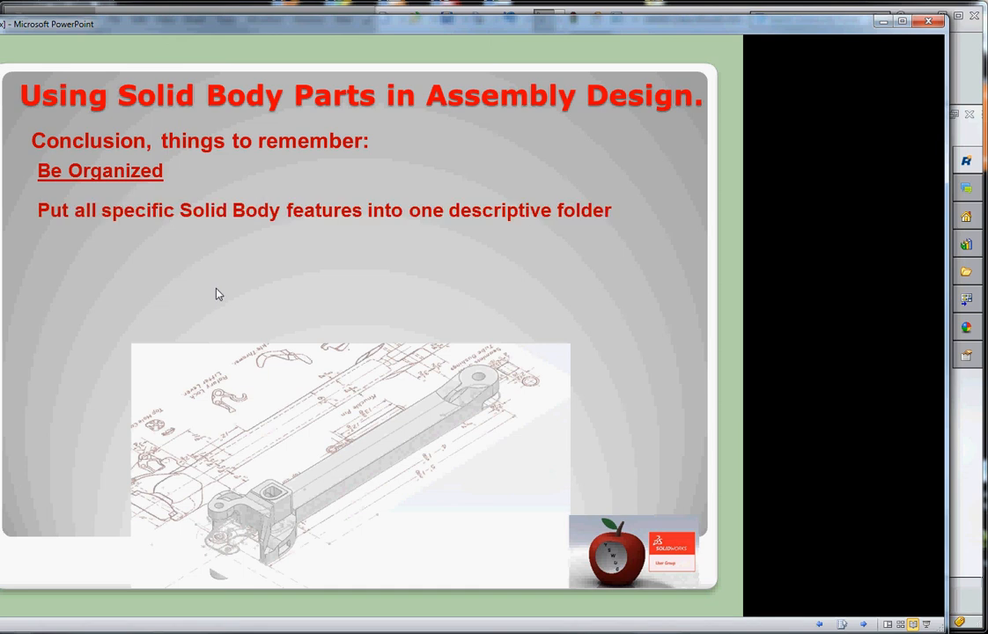